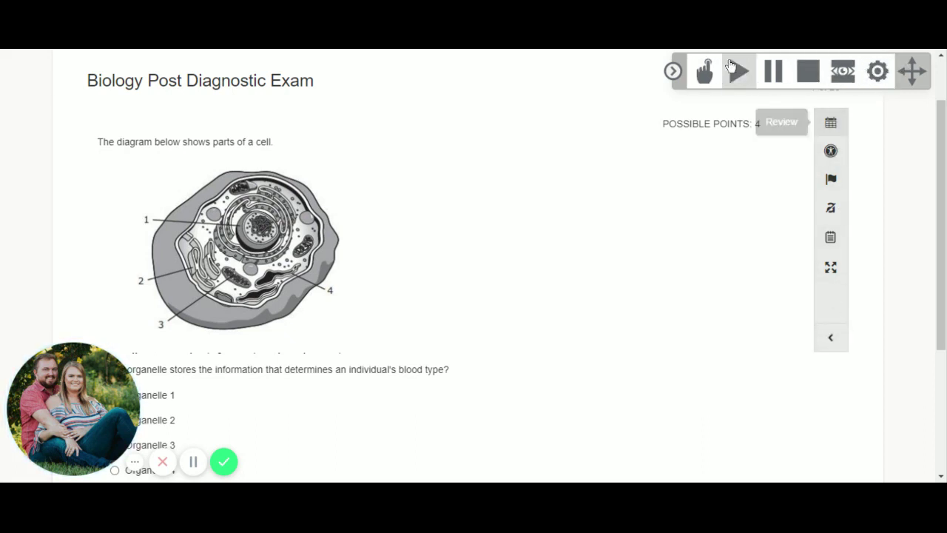
- Compare the Texthelp speech and screen mask settings, save, and toggle the screen mask on and off
left_click(880, 74)
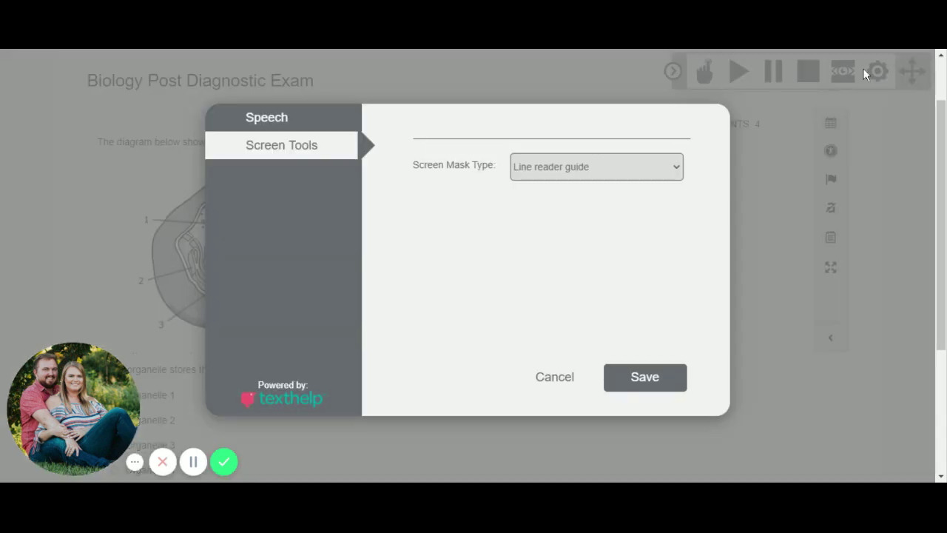
left_click(274, 121)
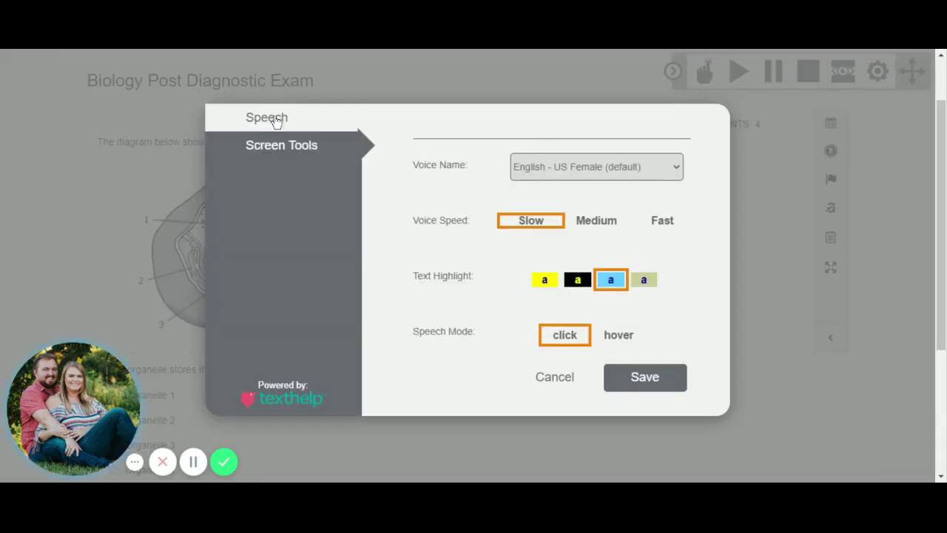
left_click(277, 148)
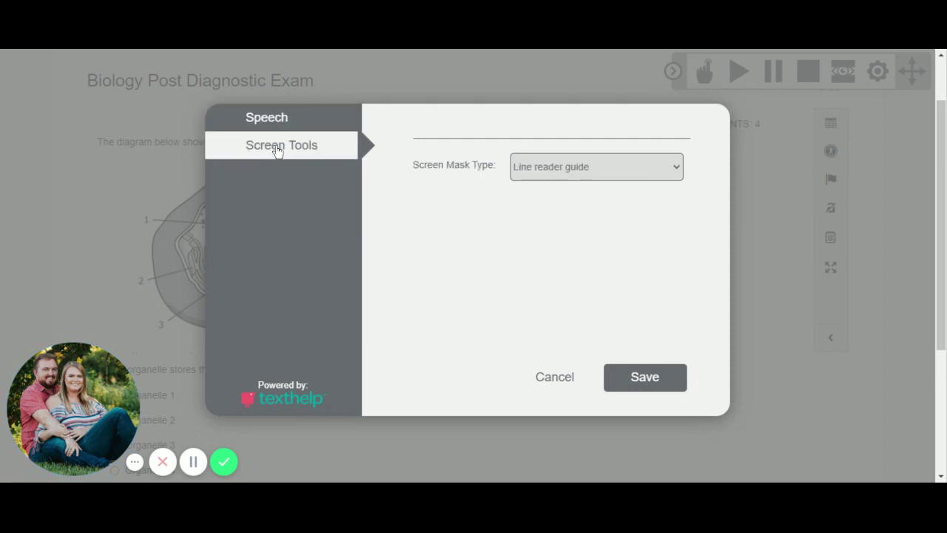
left_click(276, 127)
left_click(279, 153)
left_click(632, 376)
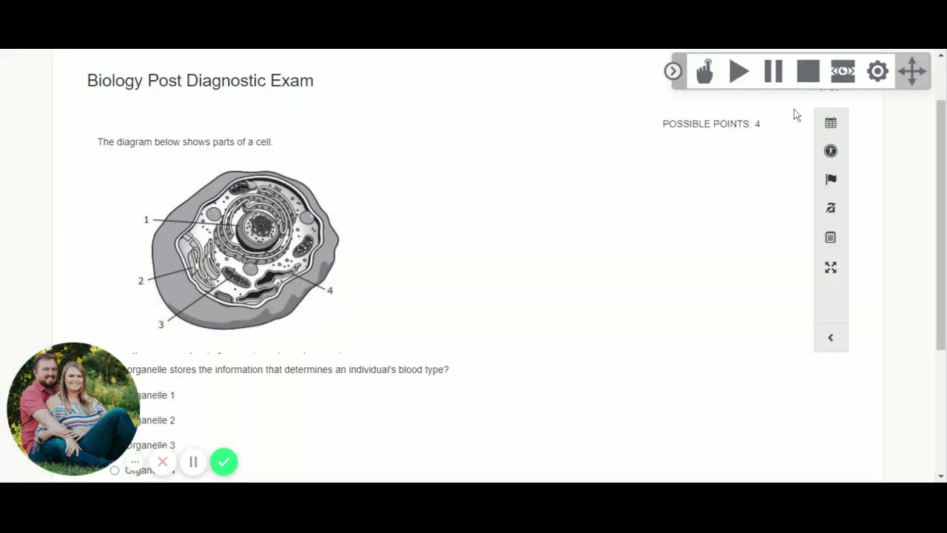
left_click(845, 71)
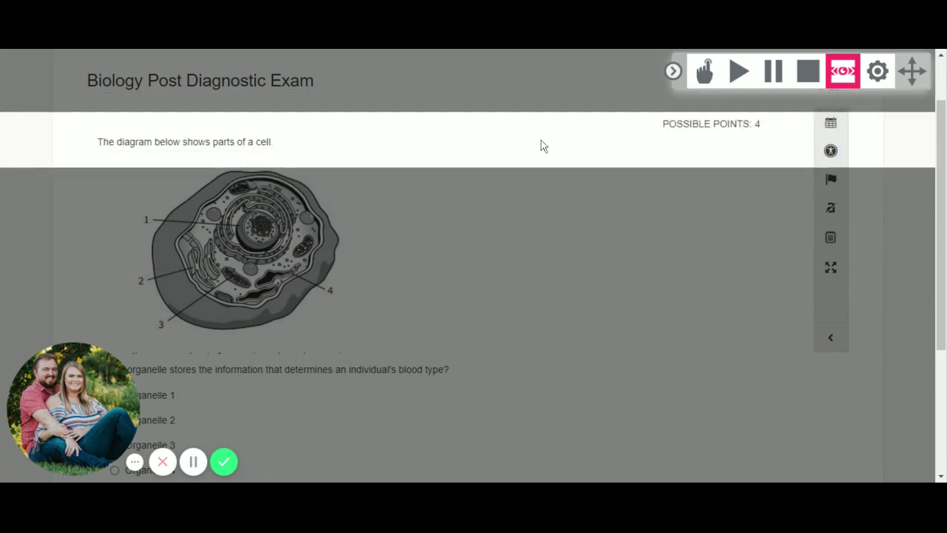
left_click(843, 72)
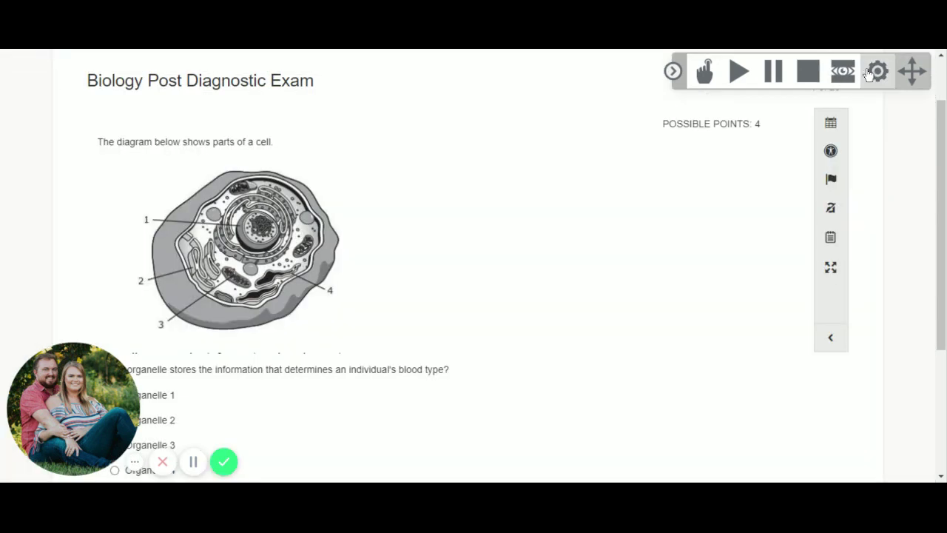
- Set Screen Mask Type to Line reader guide, save, and toggle the guide on and off
left_click(877, 71)
left_click(598, 220)
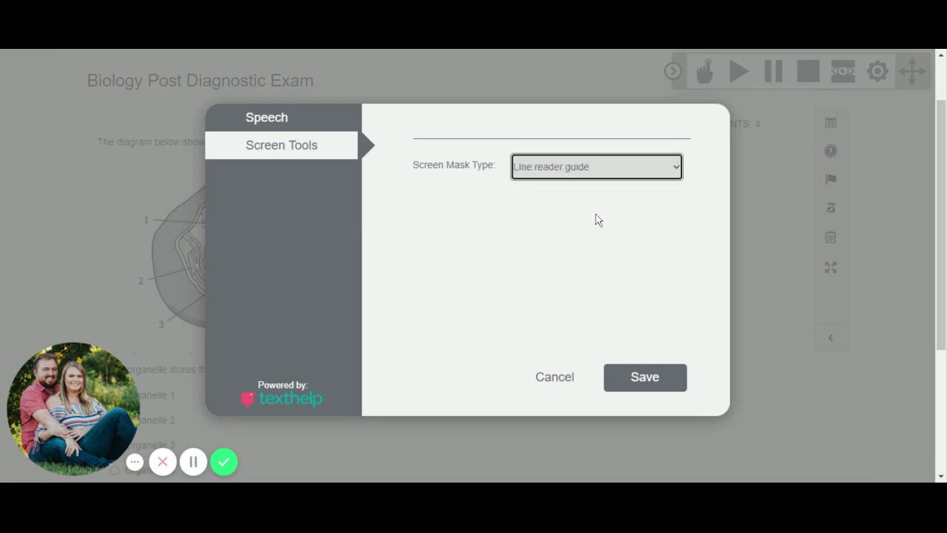
left_click(644, 378)
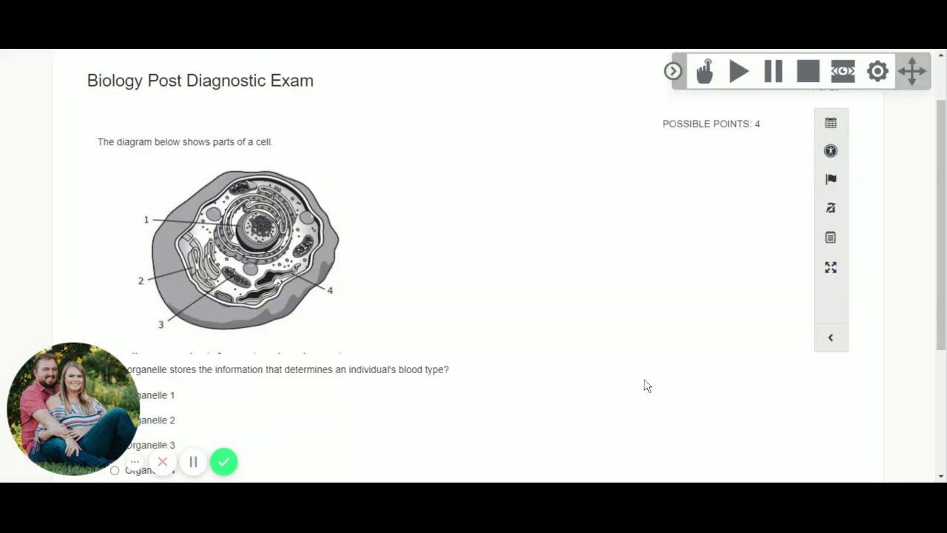
left_click(842, 71)
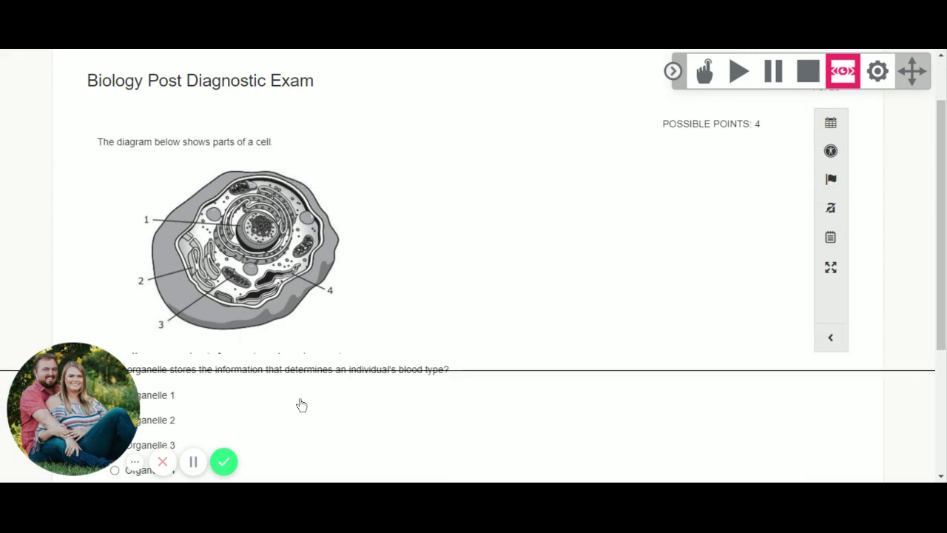
scroll(299, 407, "down", 1)
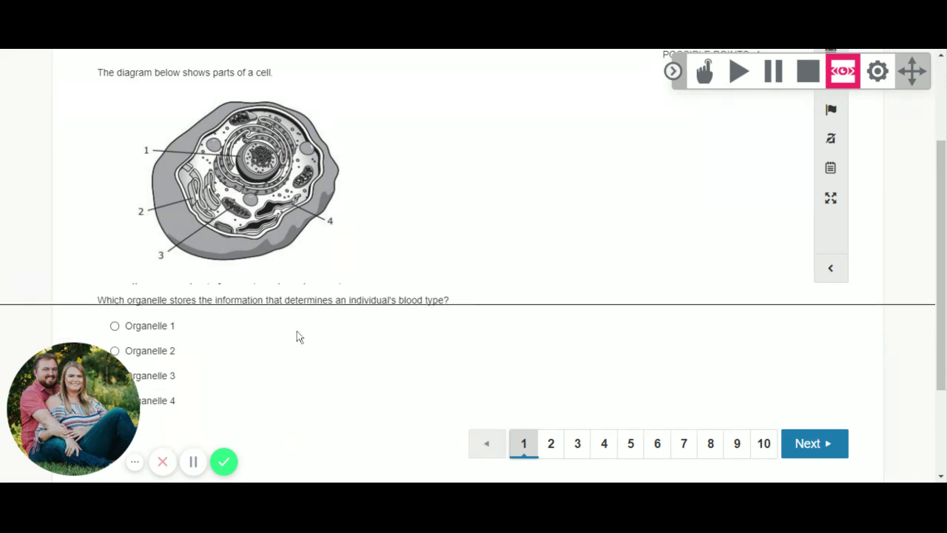
scroll(296, 330, "up", 2)
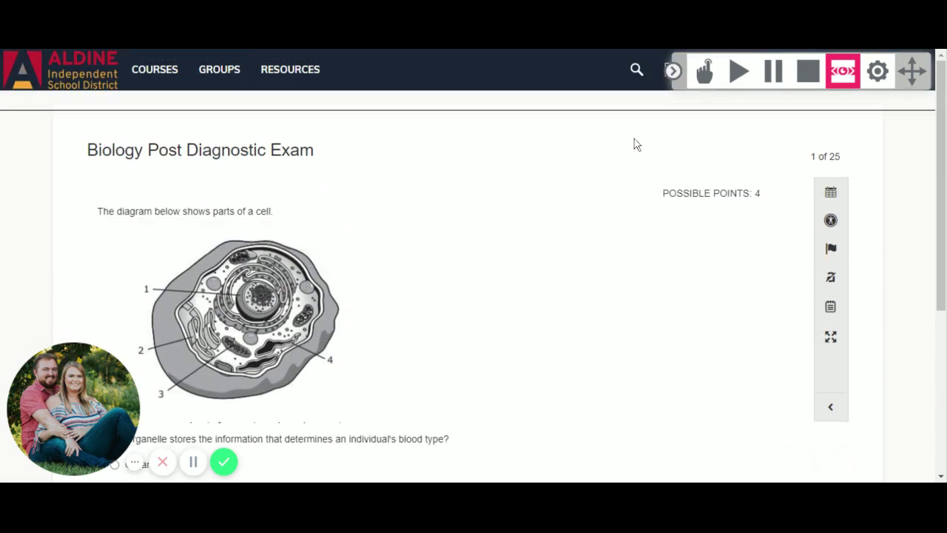
left_click(843, 71)
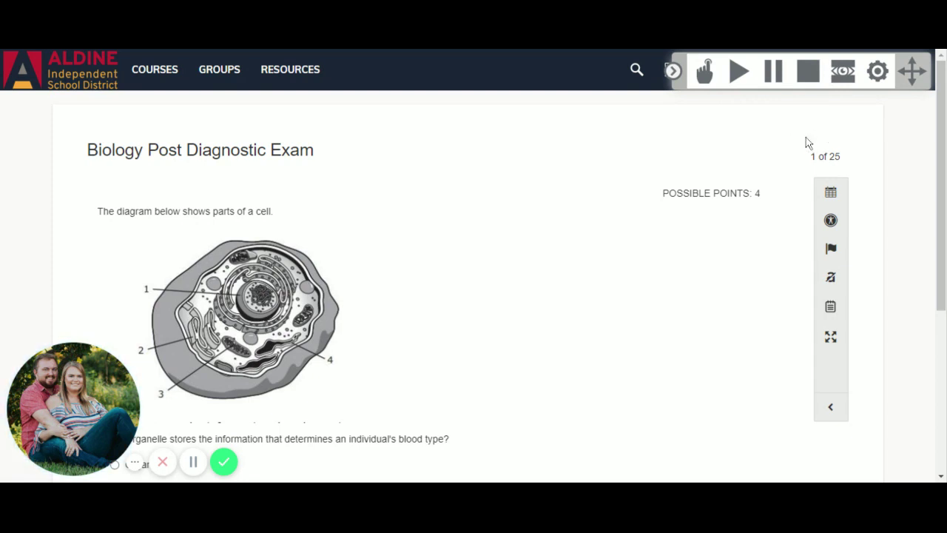
left_click(877, 73)
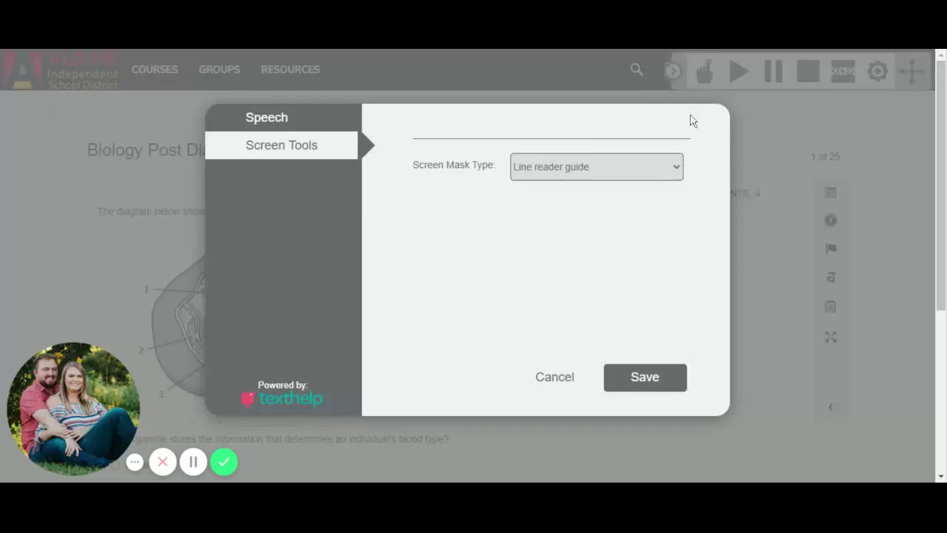
left_click(278, 126)
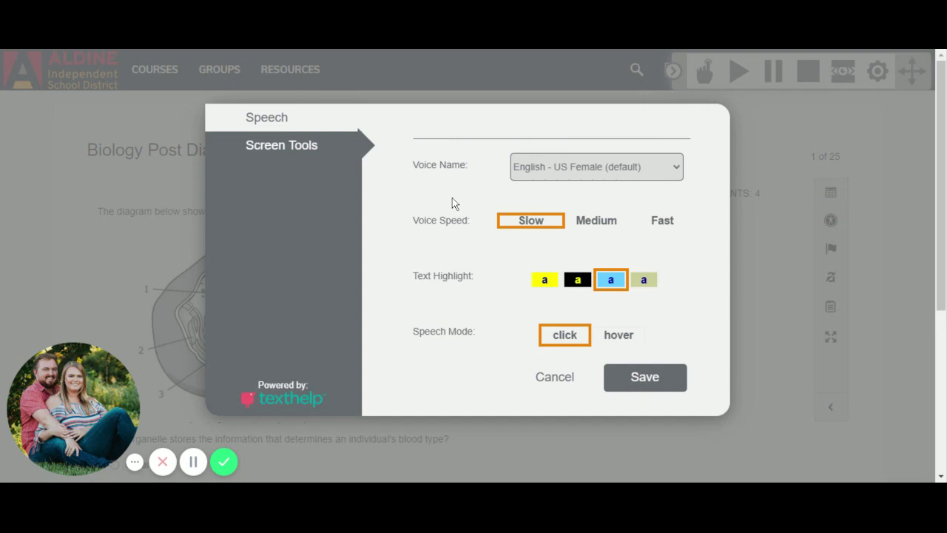
left_click(614, 222)
left_click(669, 224)
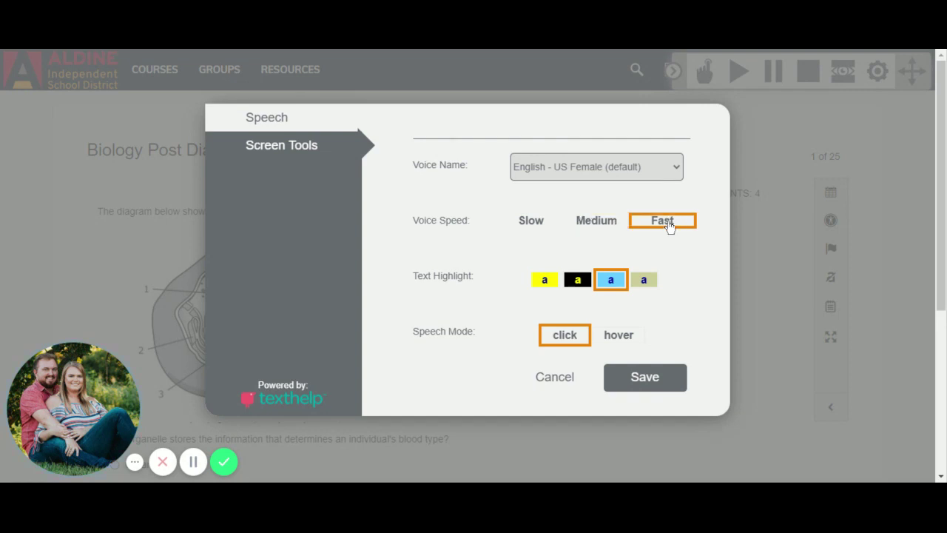
left_click(536, 226)
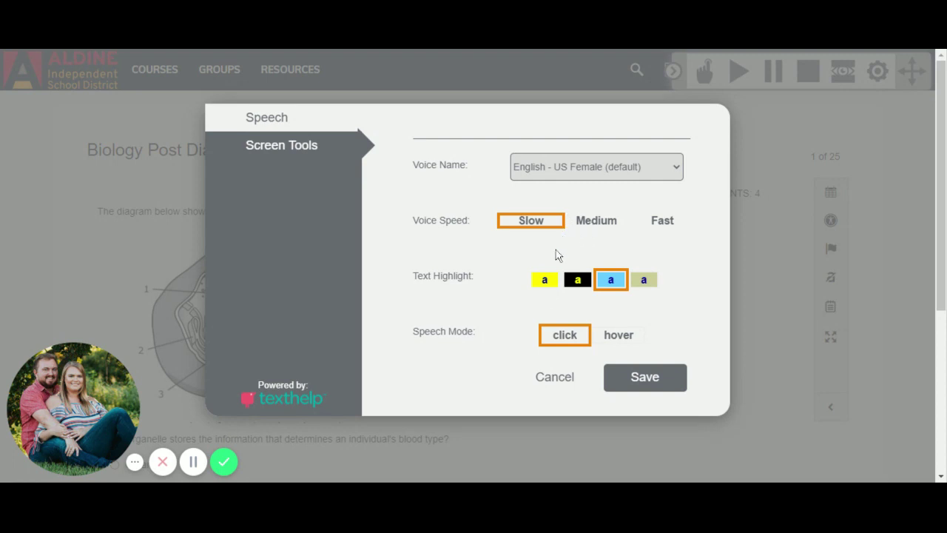
left_click(547, 287)
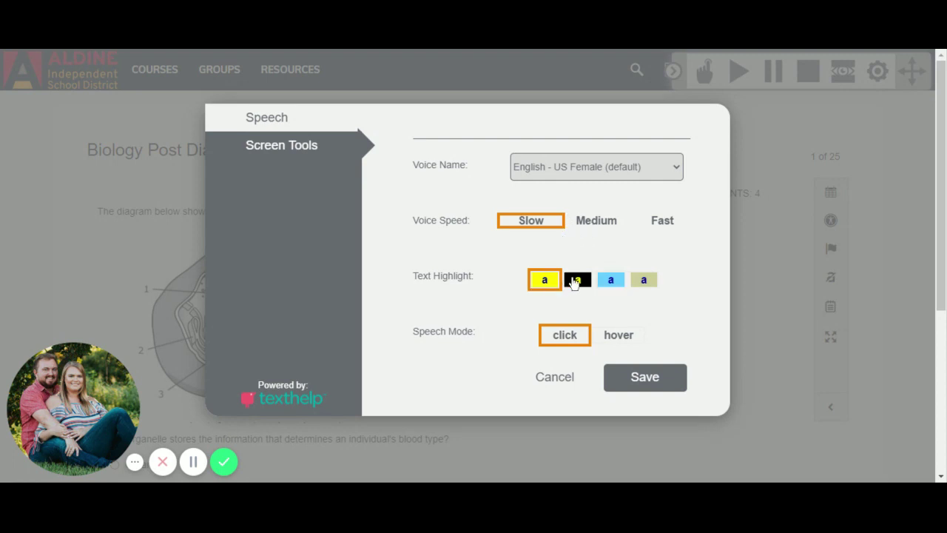
left_click(576, 282)
left_click(610, 284)
left_click(643, 281)
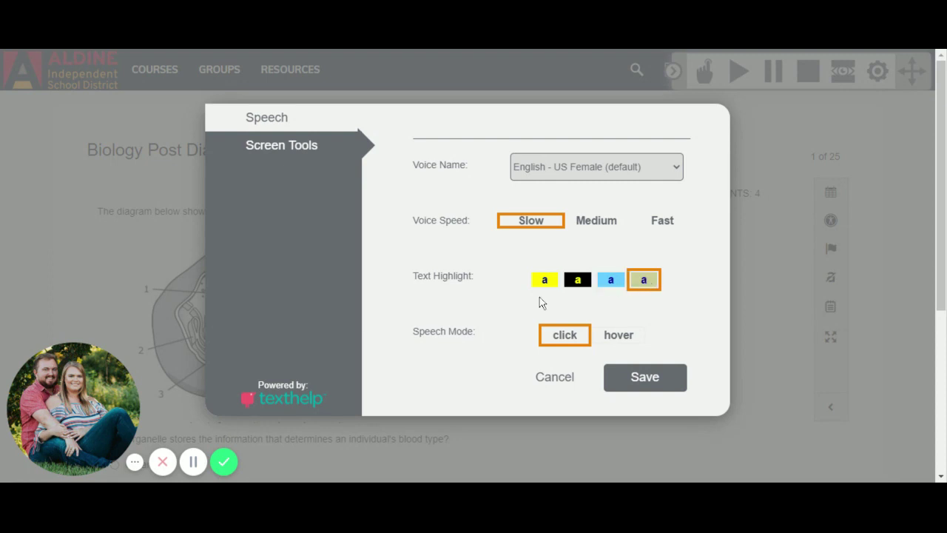
left_click(603, 287)
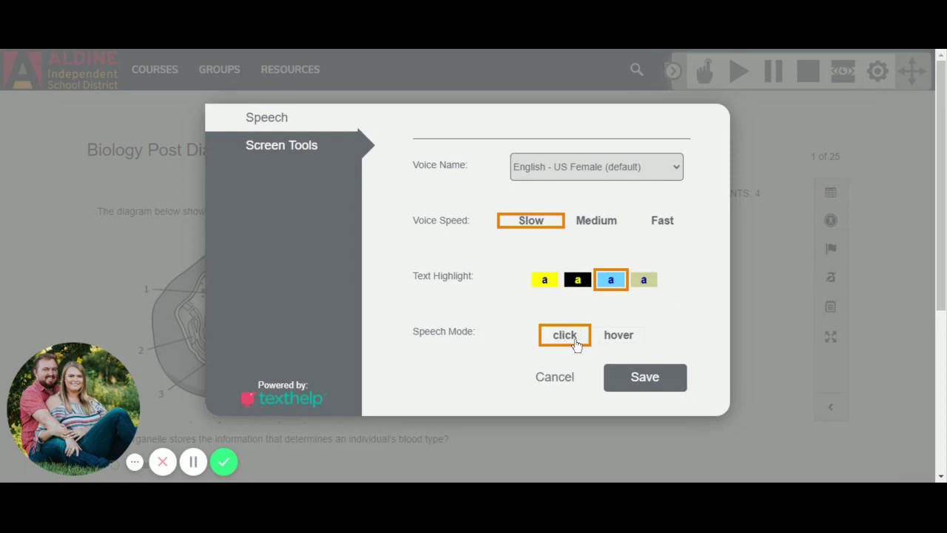
left_click(640, 383)
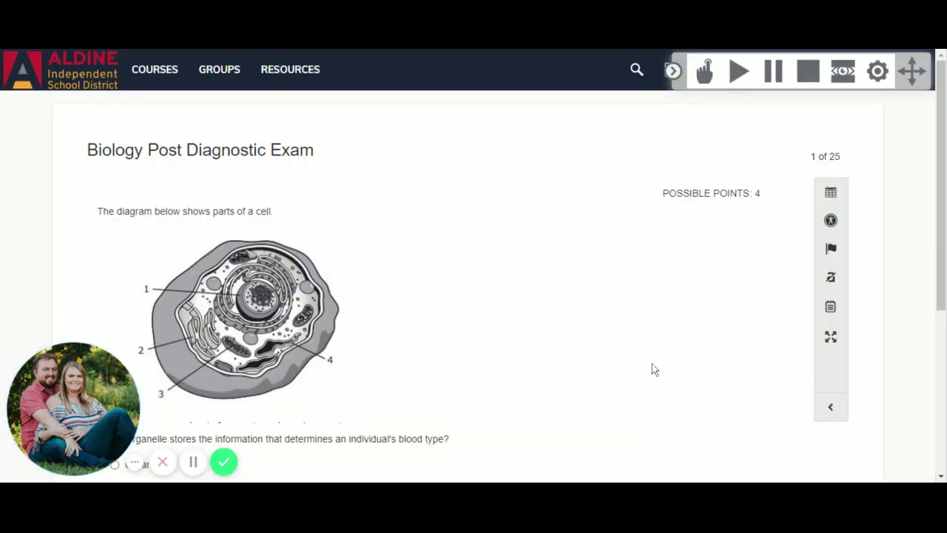
left_click(703, 74)
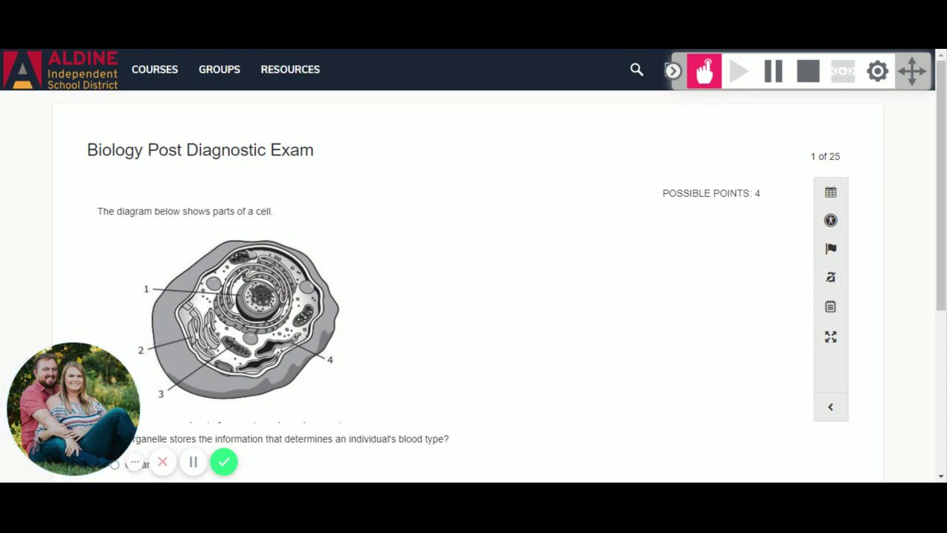
left_click(141, 211)
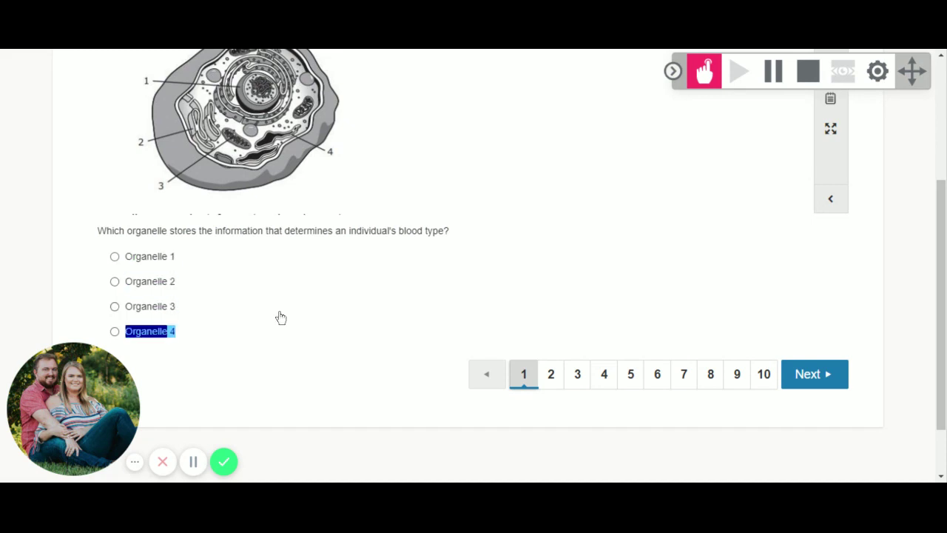
scroll(384, 344, "up", 1)
scroll(384, 344, "up", 3)
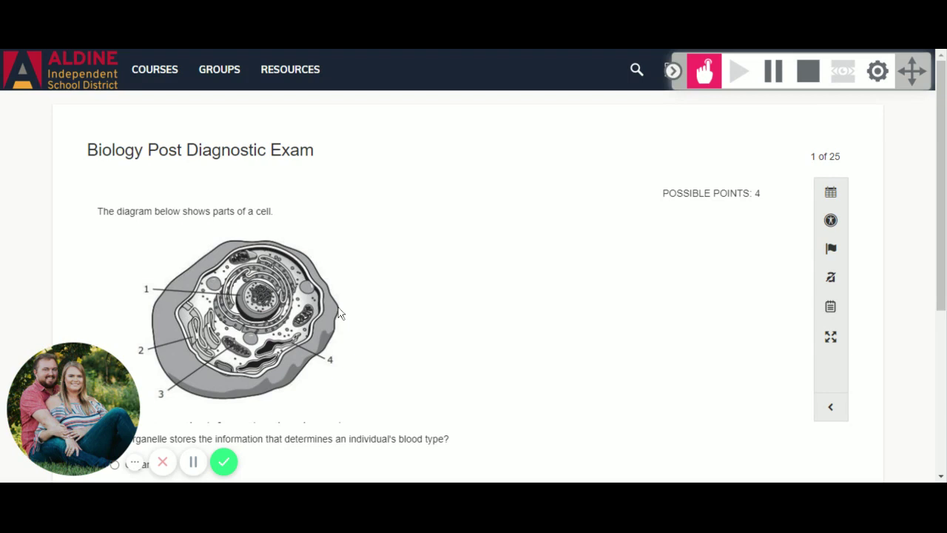
scroll(338, 307, "down", 2)
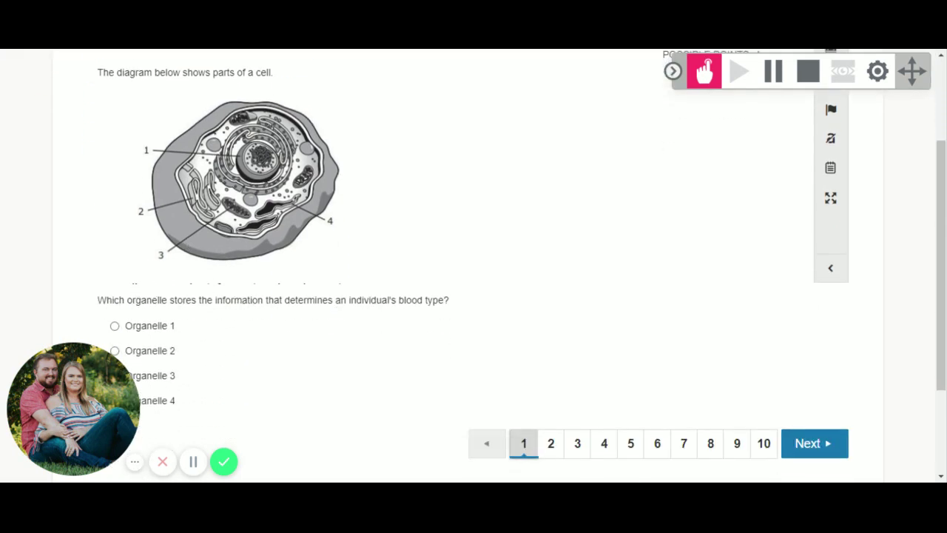
scroll(500, 319, "up", 2)
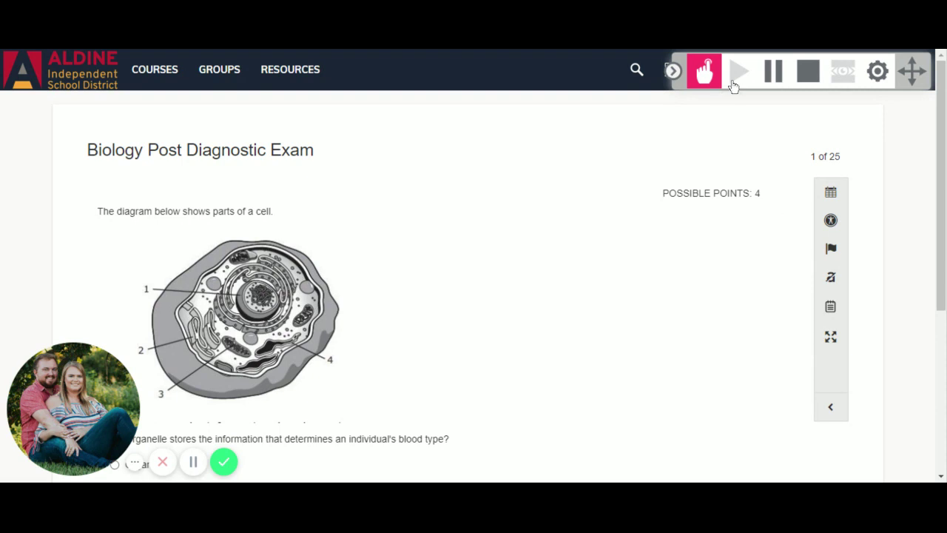
- Save the Texthelp settings with Slow speed, blue highlight and click mode, then turn off click-to-speak
left_click(877, 70)
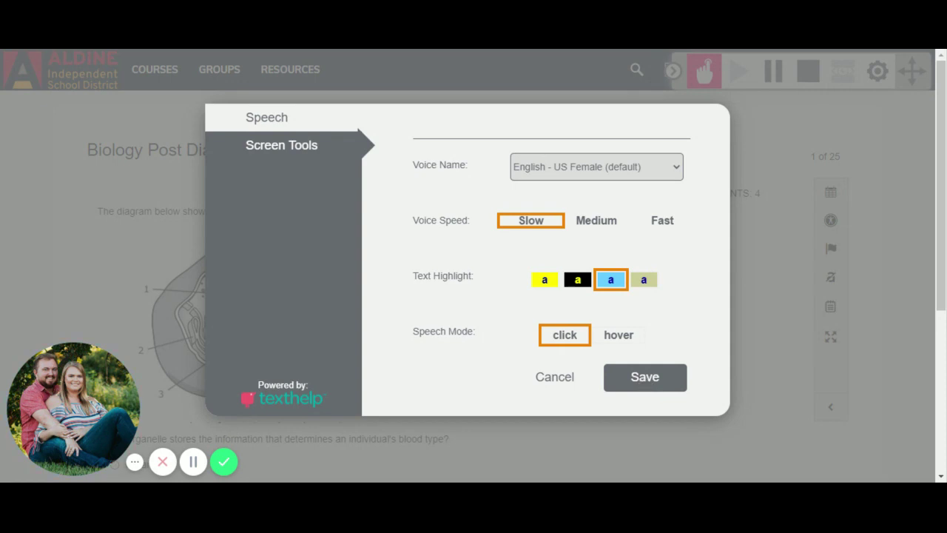
left_click(642, 381)
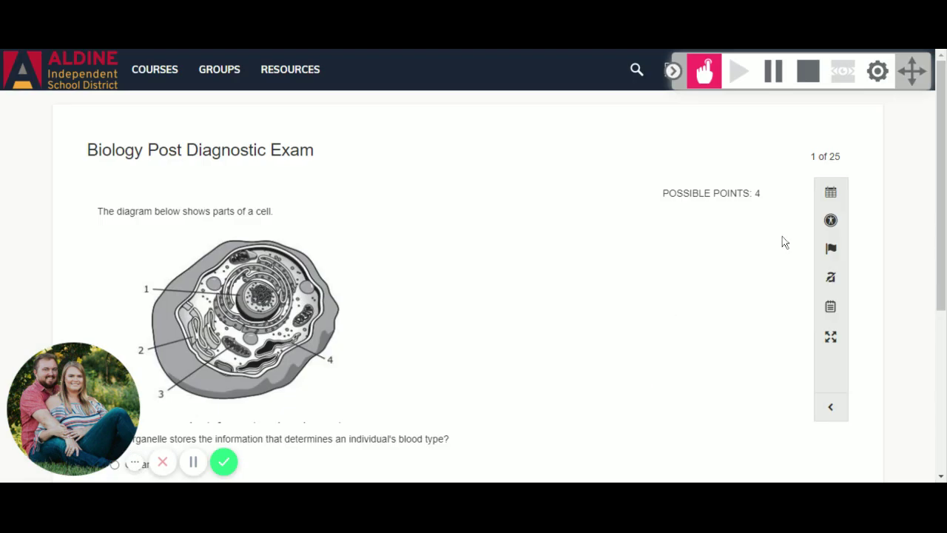
left_click(705, 72)
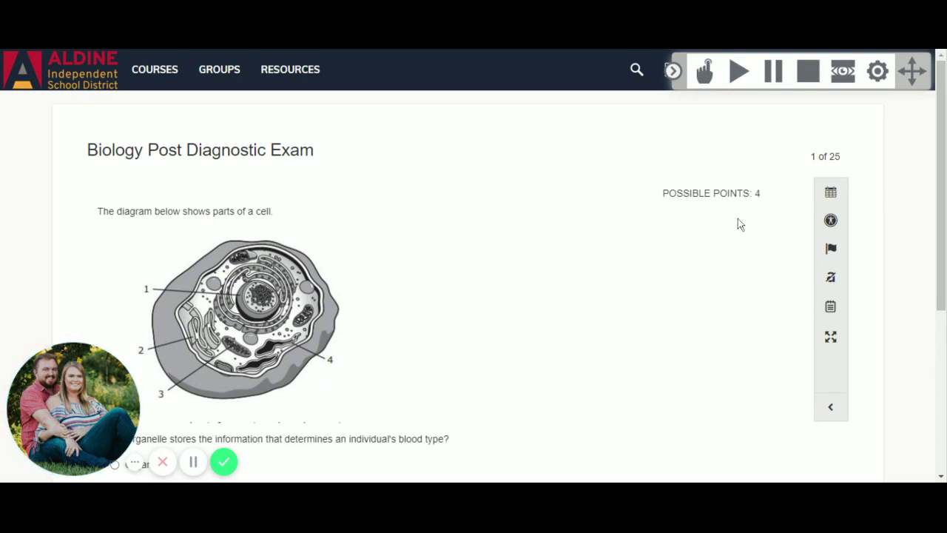
- Expand the exam toolbar and choose Purple on light green under Accessibility colour scheme
scroll(736, 252, "down", 1)
scroll(756, 266, "up", 1)
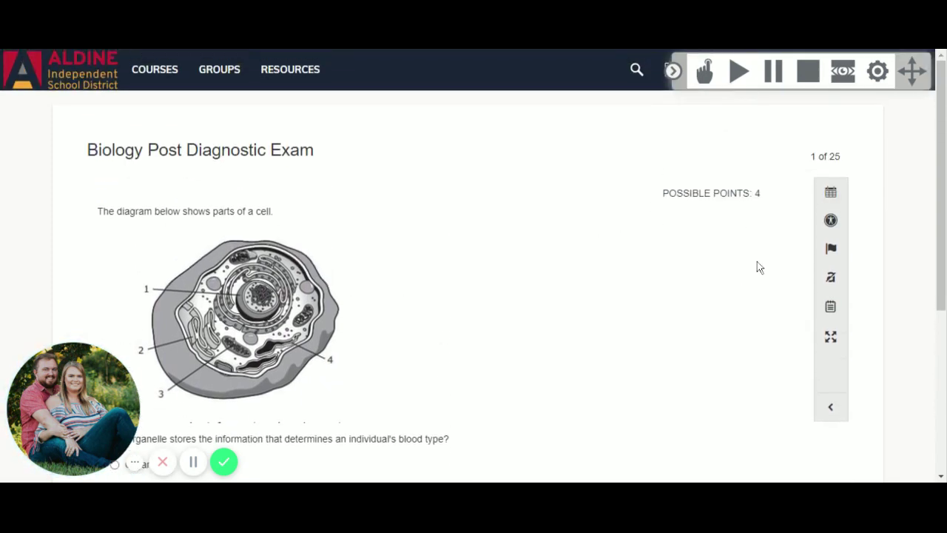
left_click(833, 409)
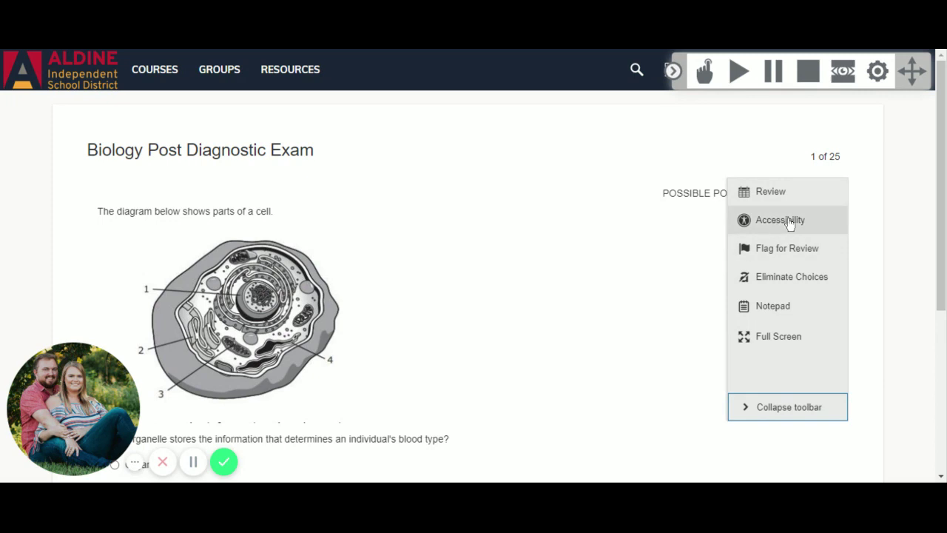
left_click(786, 220)
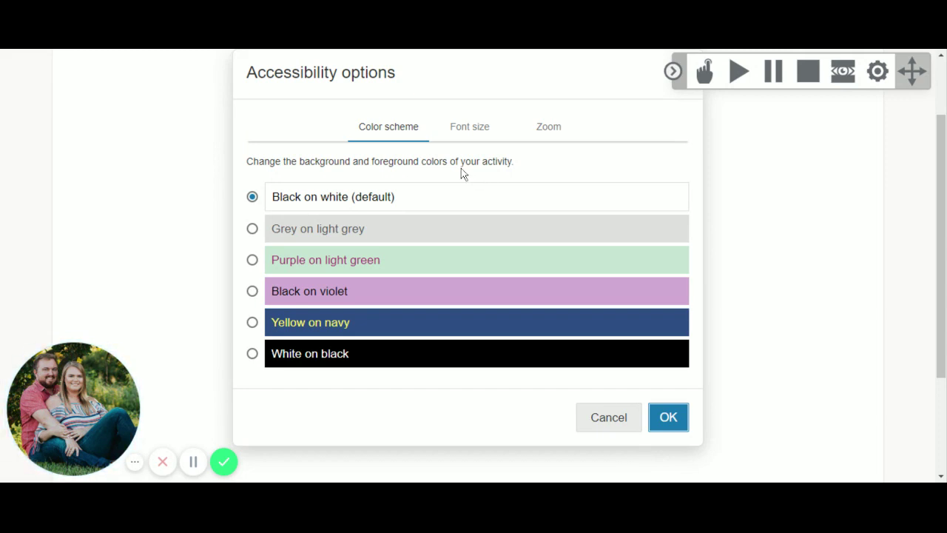
left_click(327, 267)
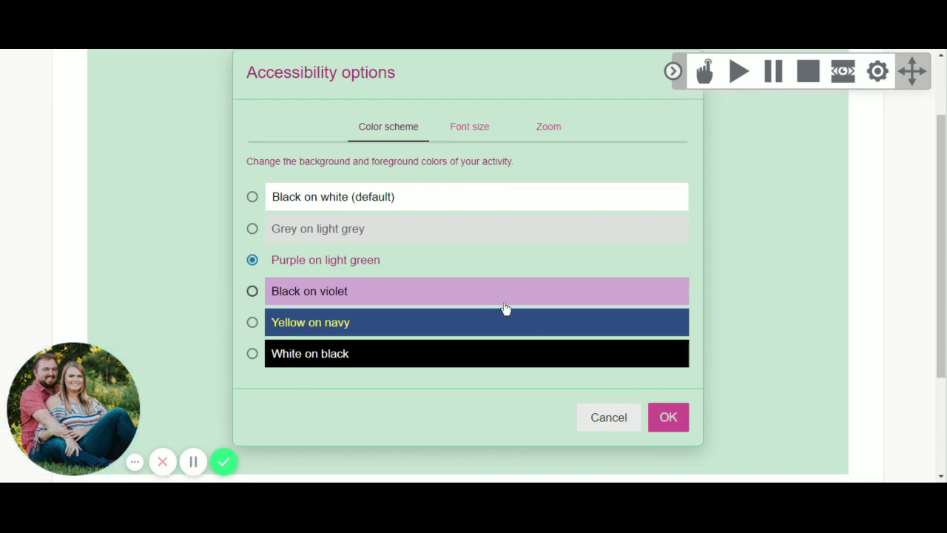
- Select Huge (175%) font size, then view the Zoom shortcut instructions
left_click(477, 132)
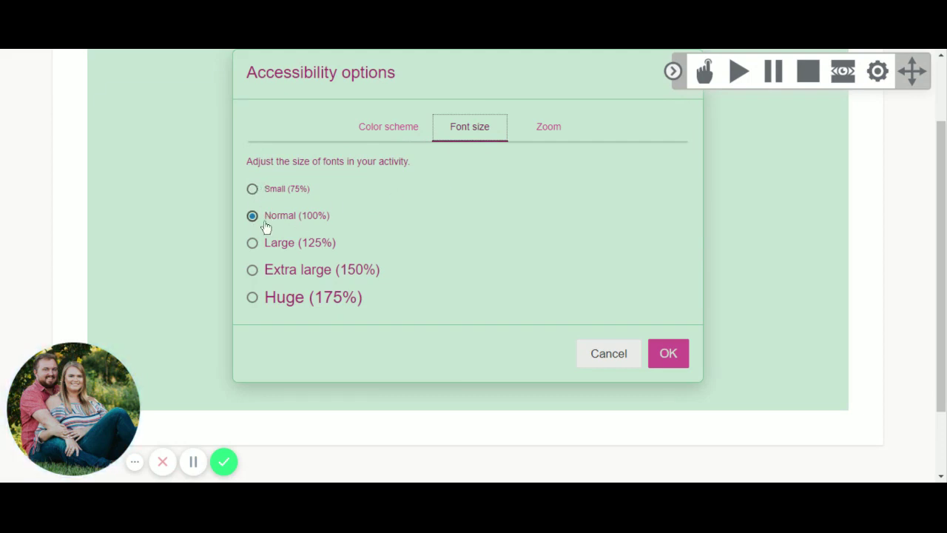
left_click(252, 299)
left_click(553, 139)
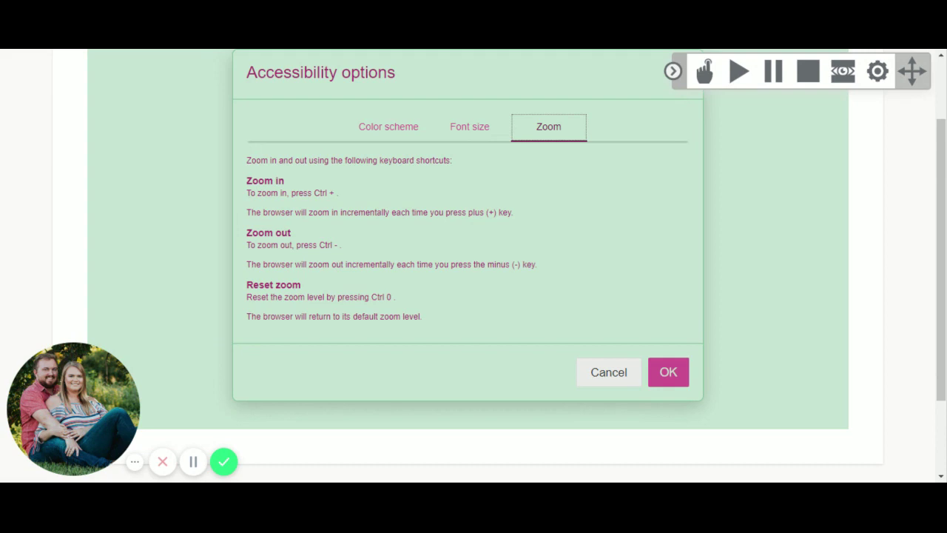
- Apply the huge purple-on-light-green settings and view the exam
left_click(392, 131)
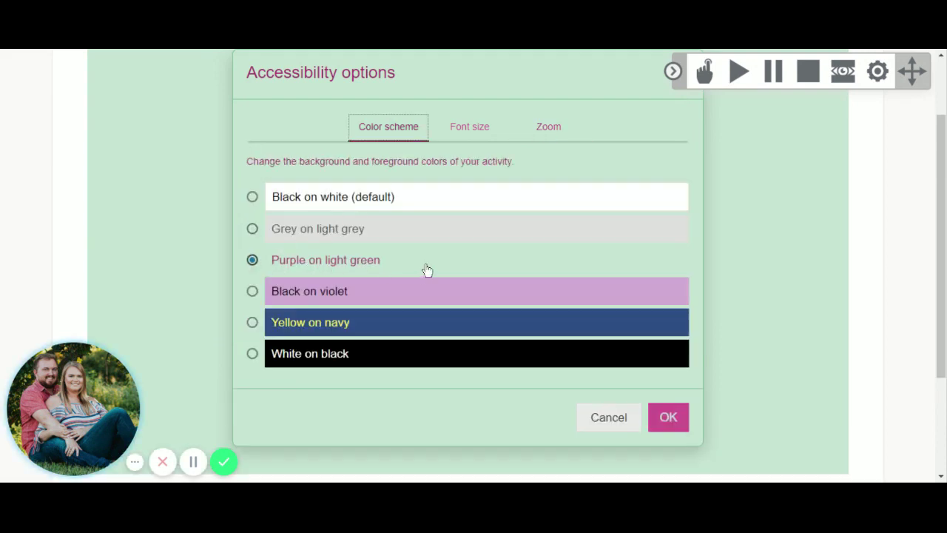
left_click(474, 130)
left_click(670, 357)
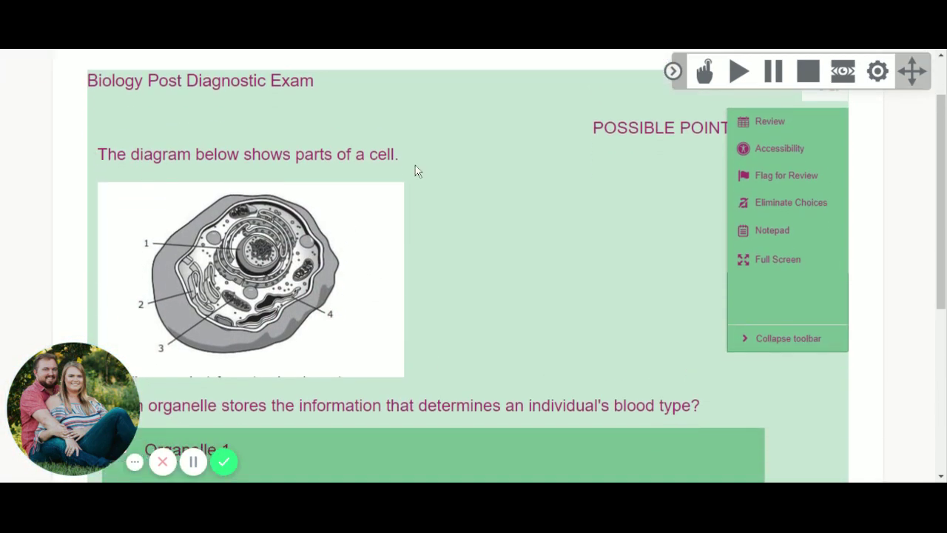
scroll(475, 299, "down", 4)
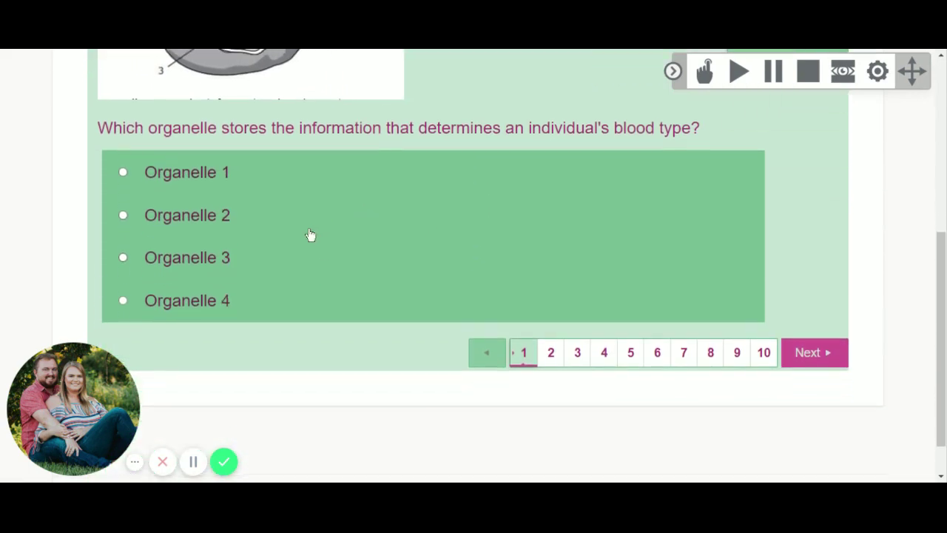
scroll(458, 255, "up", 2)
scroll(475, 245, "up", 3)
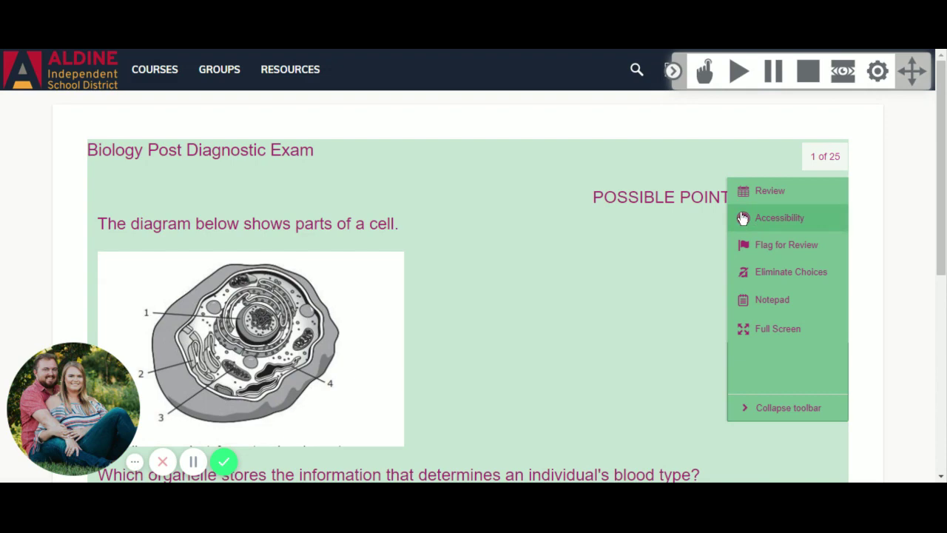
- Switch the colour scheme to Yellow on navy and view the exam
left_click(799, 219)
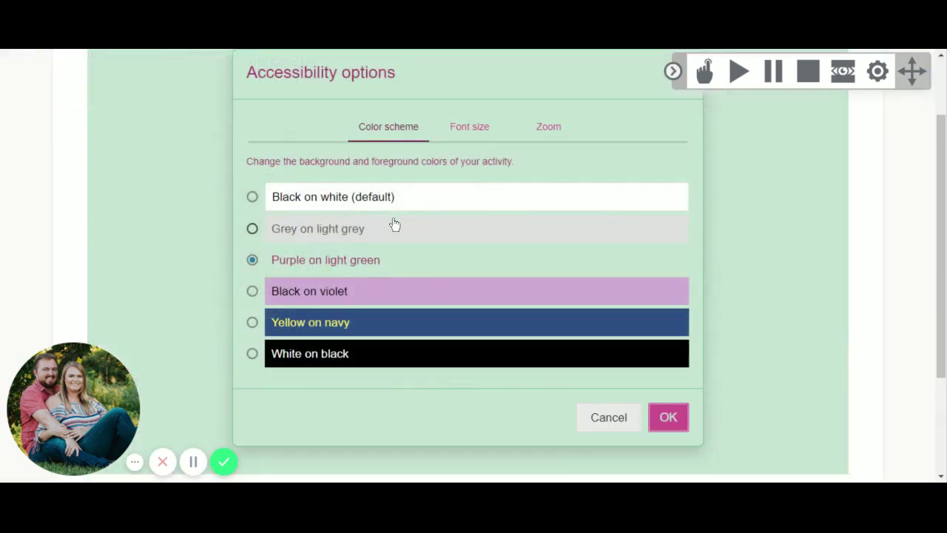
left_click(332, 323)
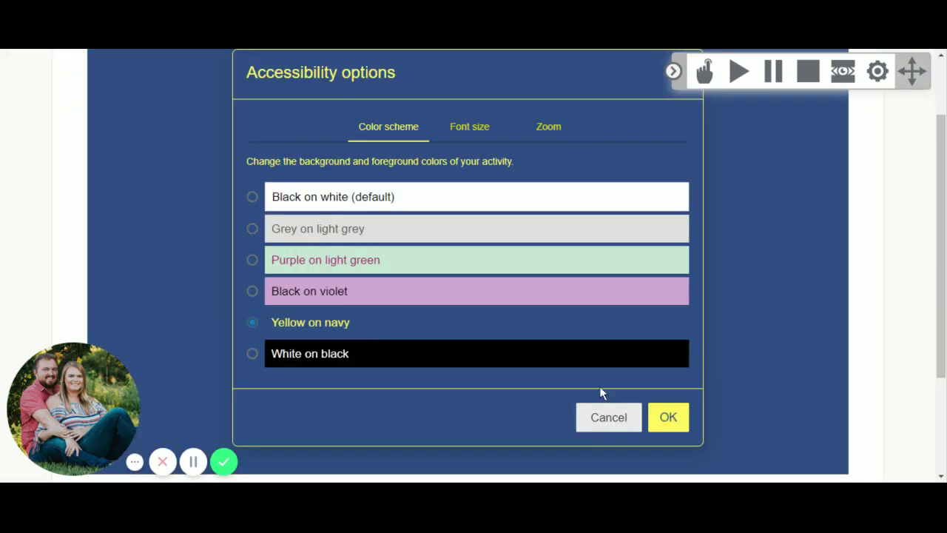
left_click(668, 417)
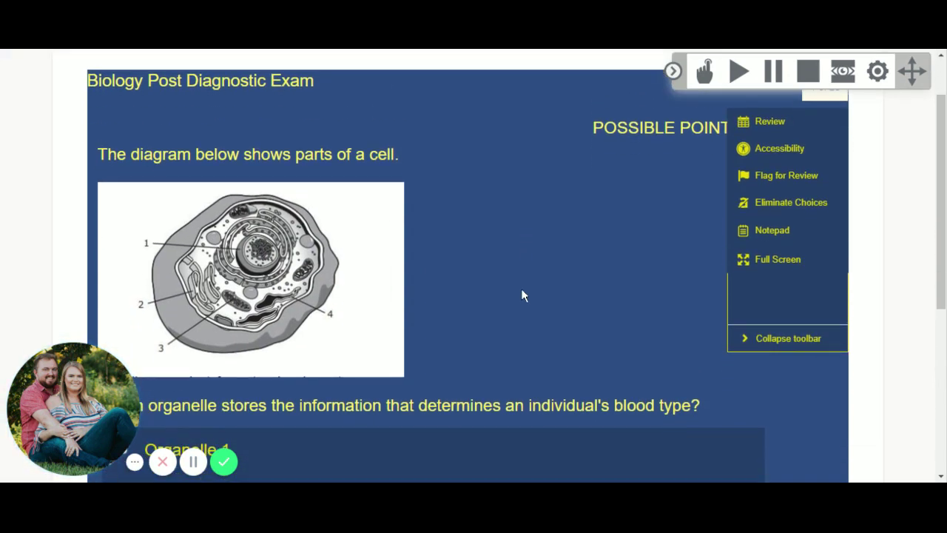
scroll(524, 296, "down", 1)
- Restore the Black on white scheme and Normal (100%) font size
left_click(798, 152)
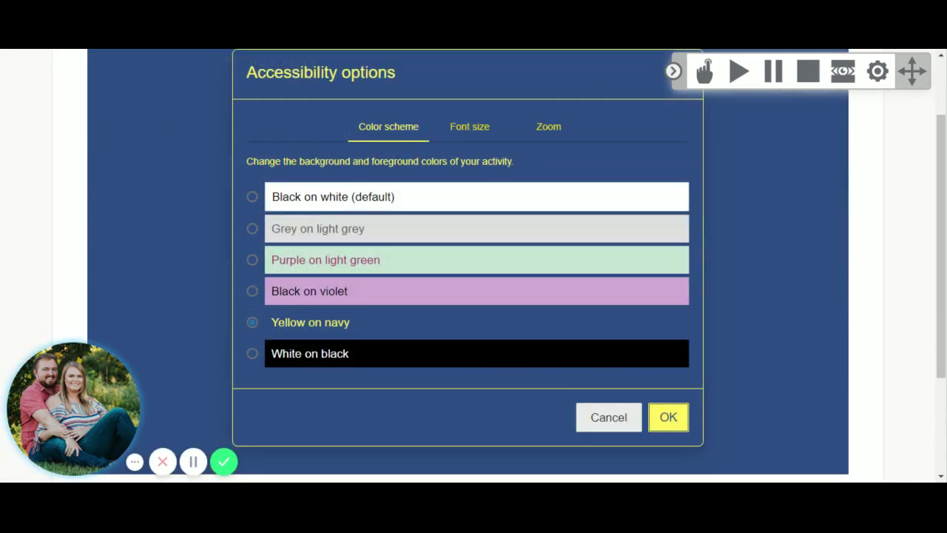
left_click(306, 201)
left_click(470, 127)
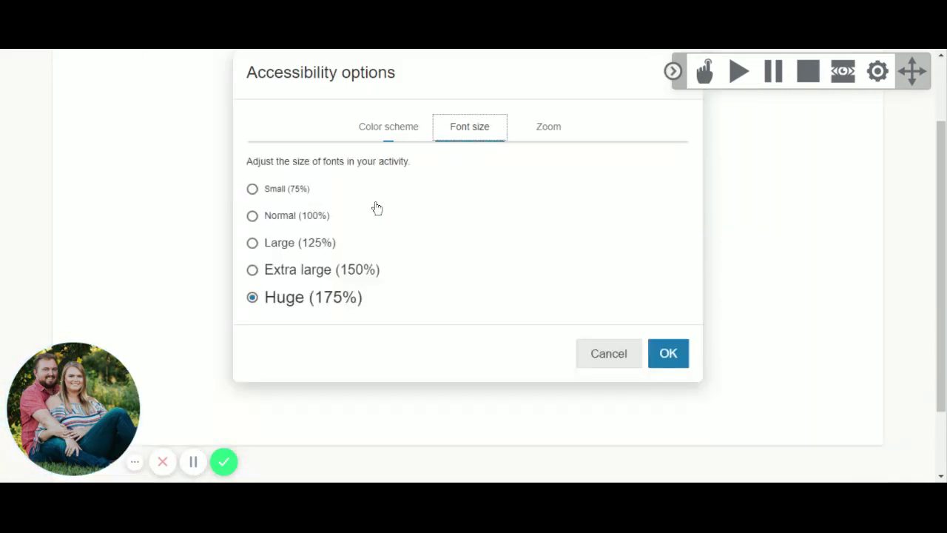
left_click(279, 224)
left_click(660, 352)
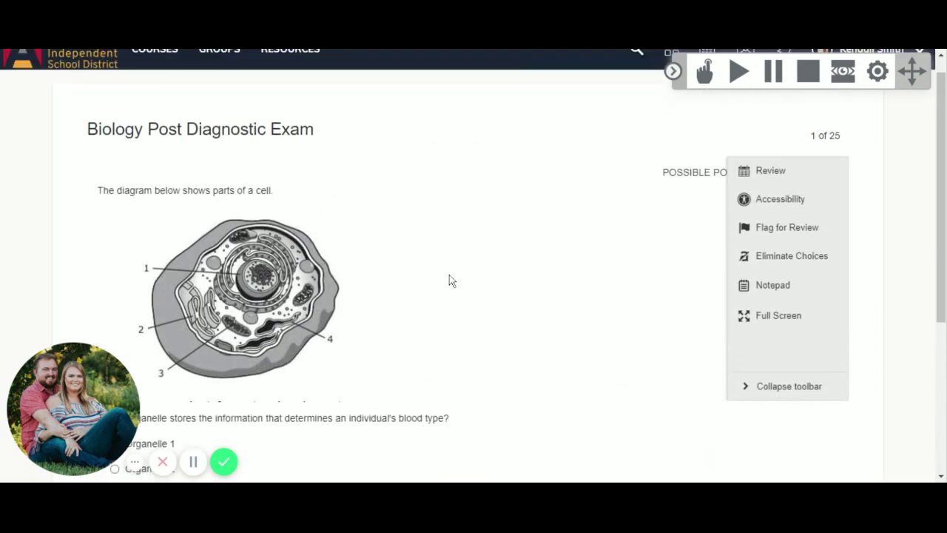
scroll(449, 274, "down", 1)
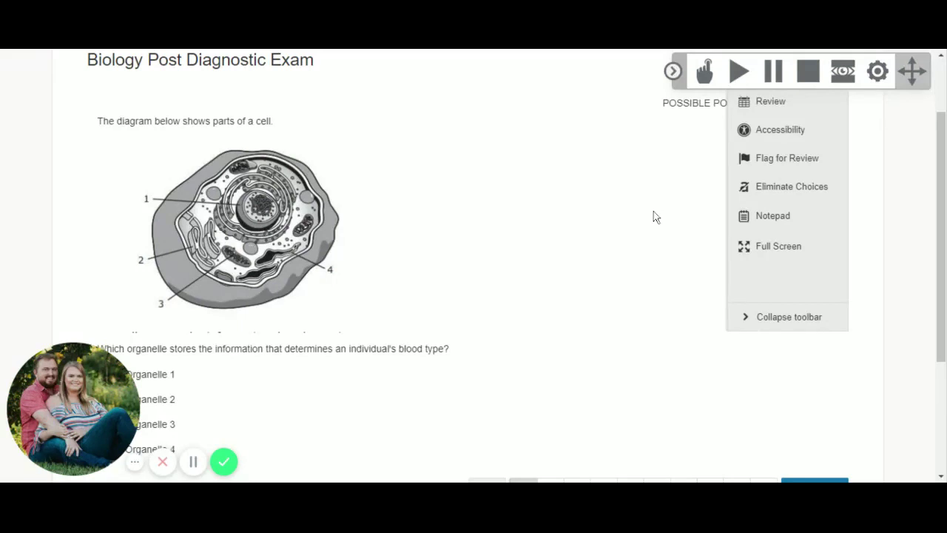
scroll(594, 261, "down", 1)
scroll(593, 263, "up", 1)
scroll(593, 261, "down", 2)
scroll(593, 261, "up", 1)
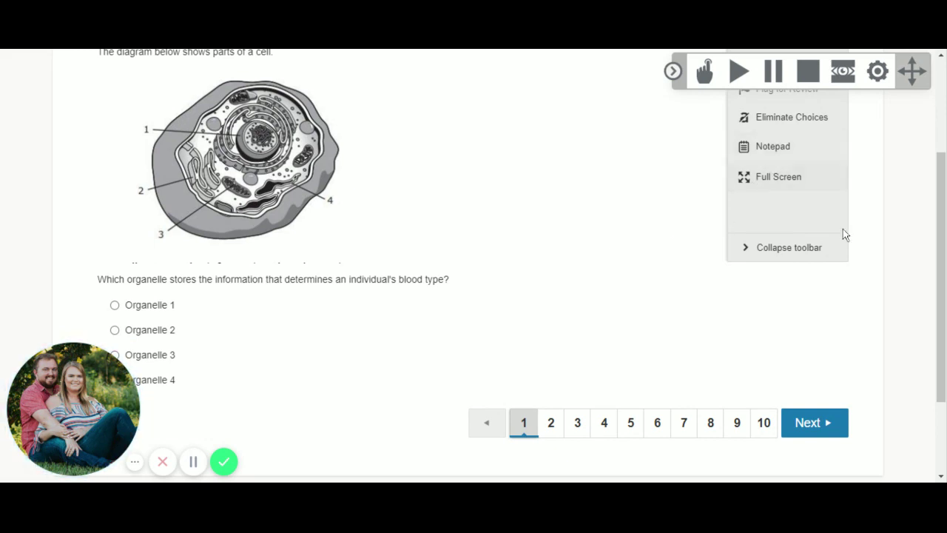
scroll(843, 228, "up", 1)
scroll(838, 249, "up", 1)
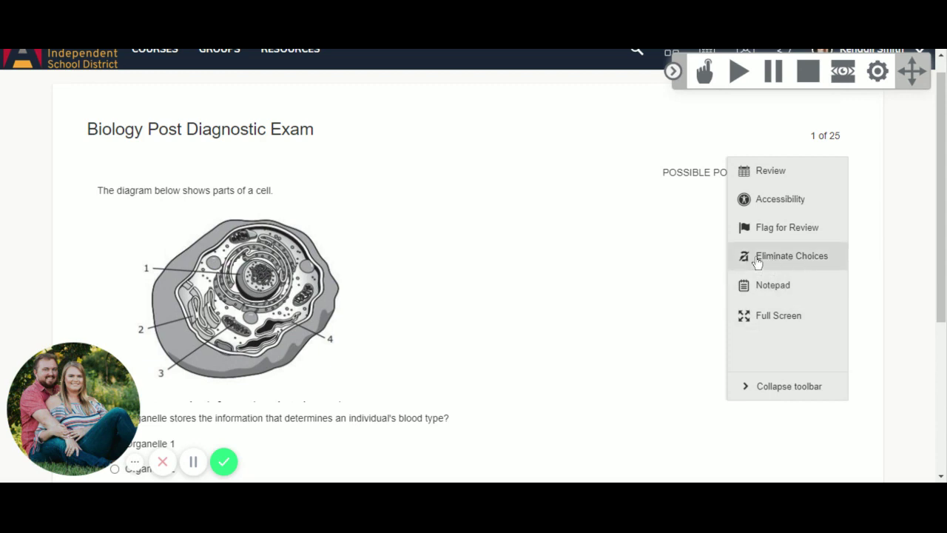
- Turn on Eliminate Choices and strike out Organelle 3 and Organelle 4
left_click(816, 259)
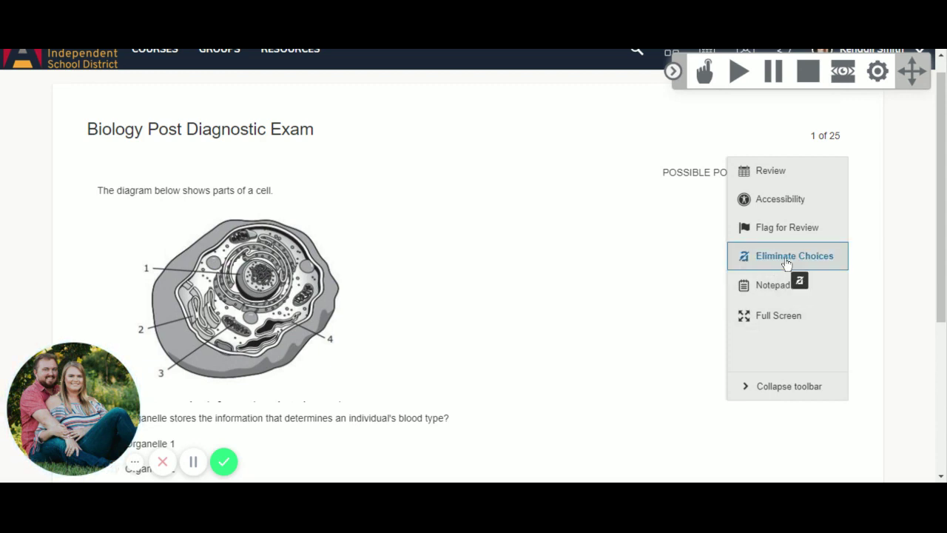
scroll(399, 268, "down", 2)
scroll(399, 270, "down", 1)
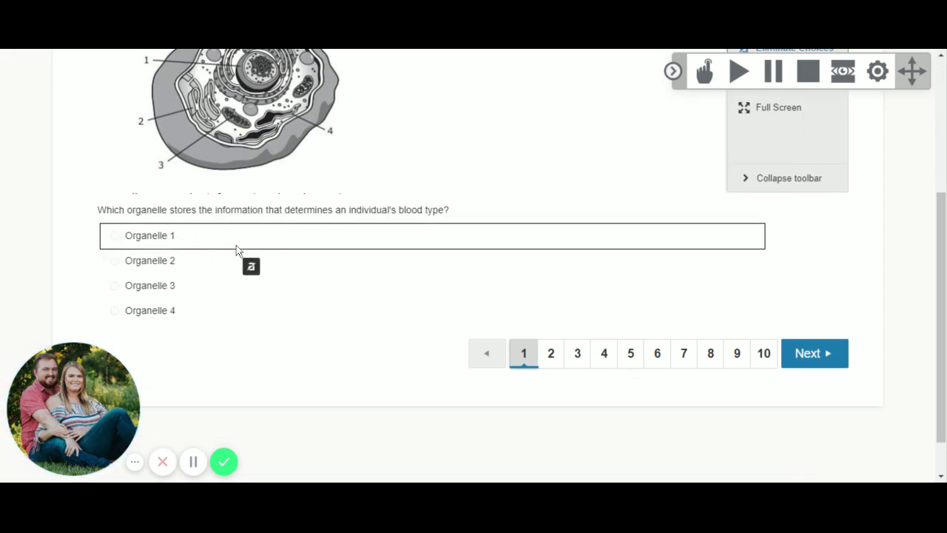
left_click(159, 288)
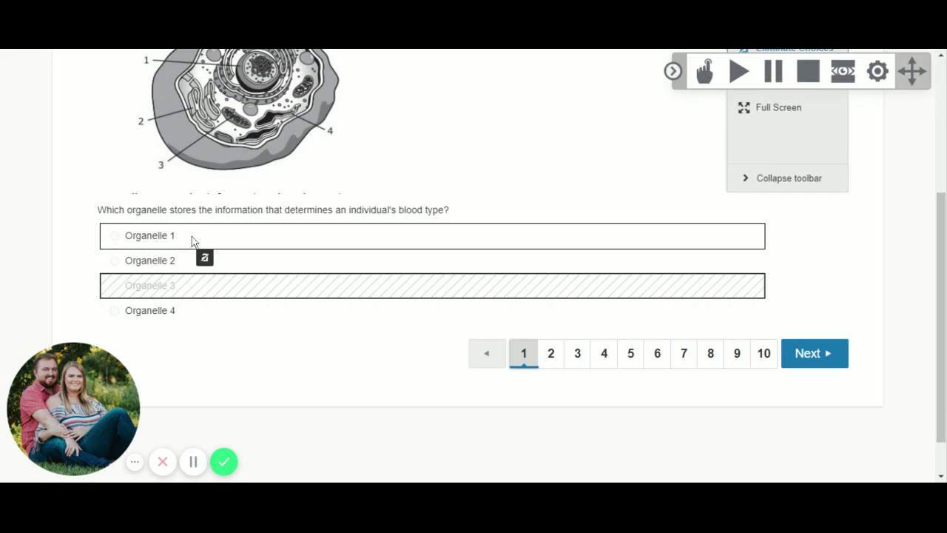
left_click(165, 310)
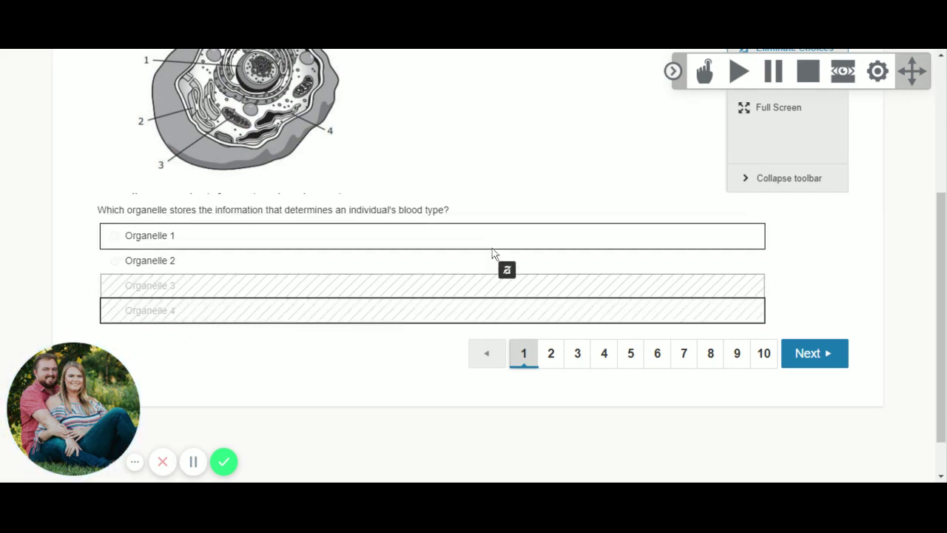
scroll(824, 303, "up", 3)
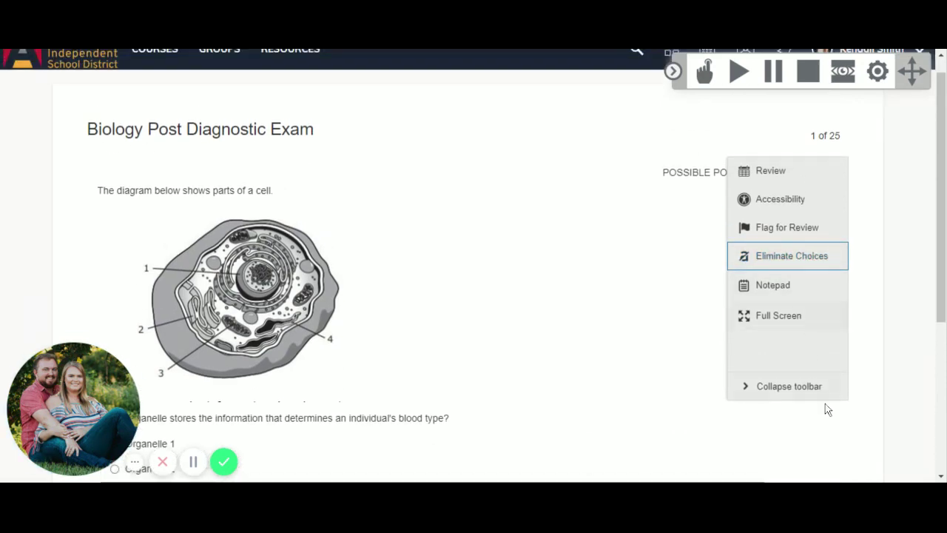
scroll(822, 403, "down", 2)
scroll(814, 396, "up", 2)
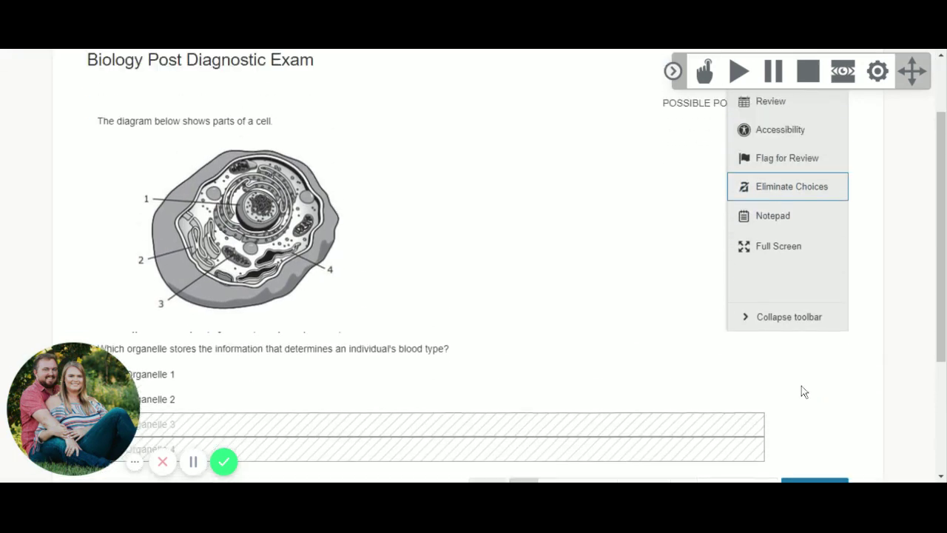
scroll(685, 313, "down", 2)
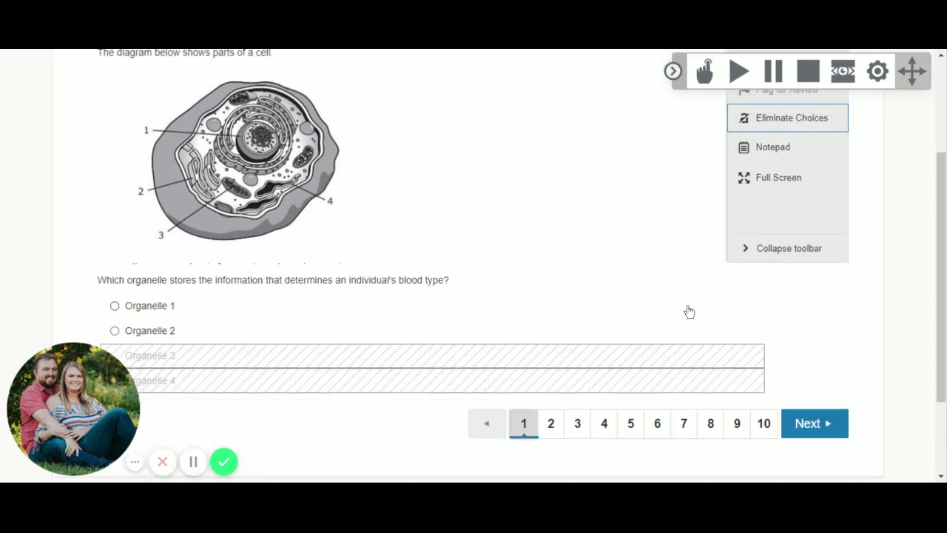
scroll(679, 315, "down", 1)
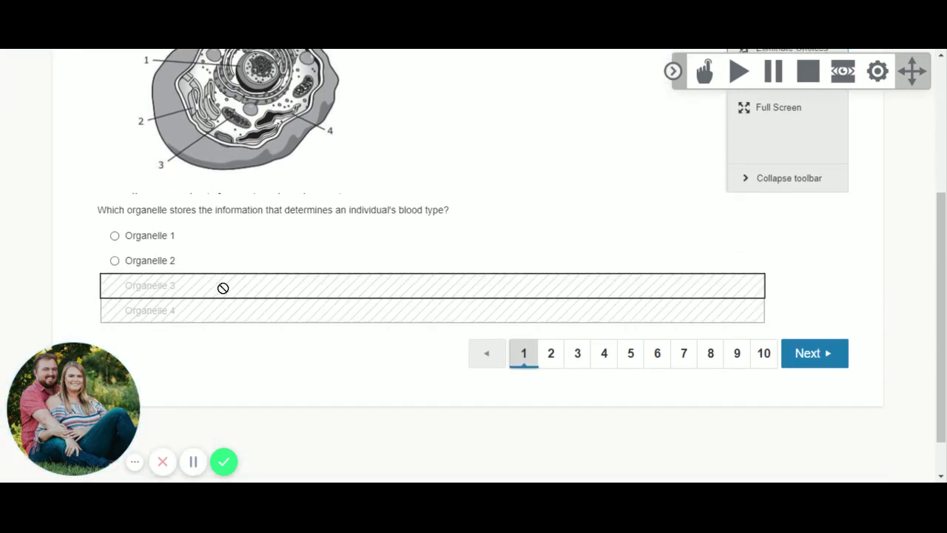
scroll(291, 276, "up", 3)
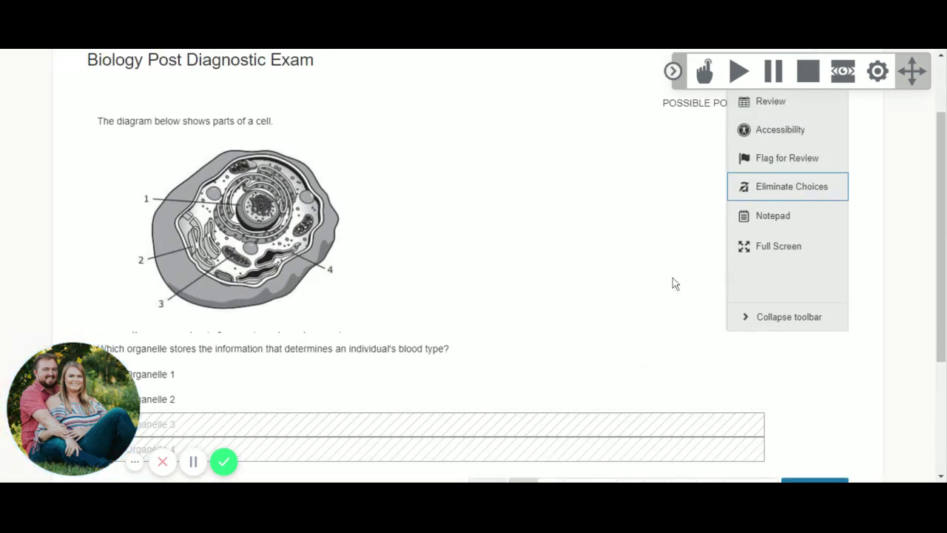
- Flag question 1 for review so the button reads Unflag item
left_click(793, 164)
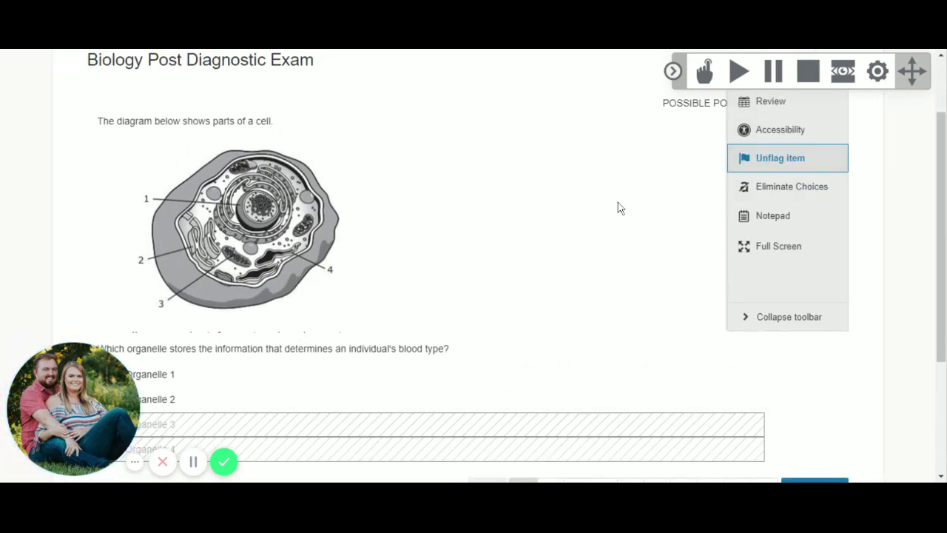
scroll(615, 222, "up", 2)
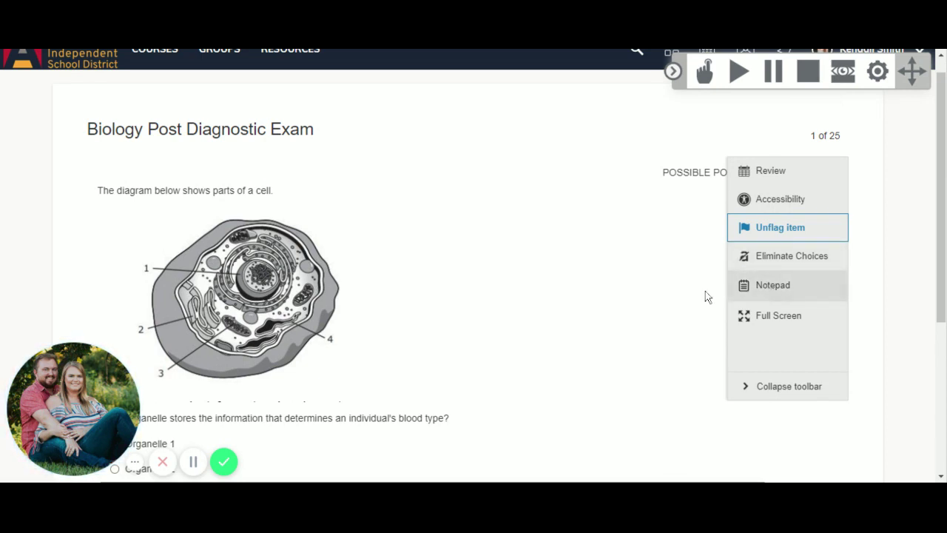
- Write 'This is a cell: cells are living things, they are tiny' in the Notepad and close it
left_click(766, 288)
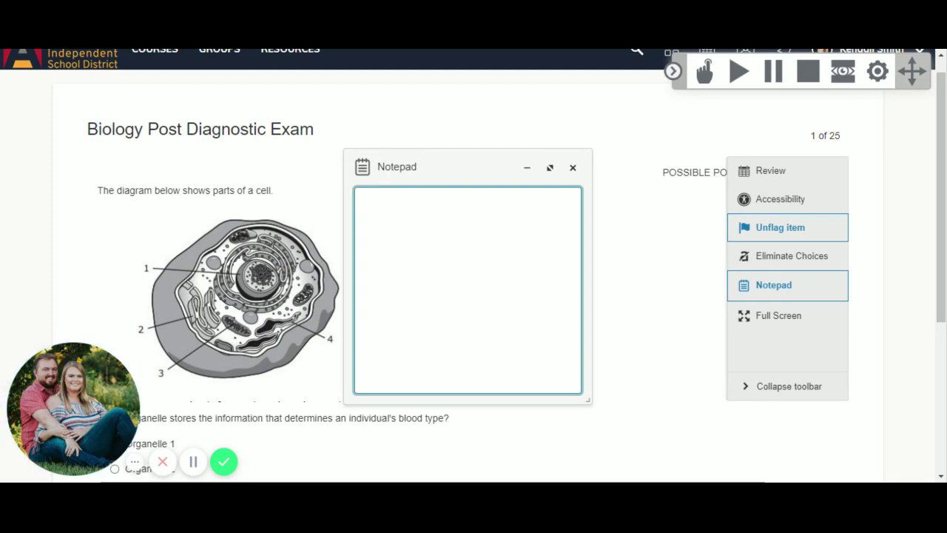
type("This is a cell: cells are living things, ")
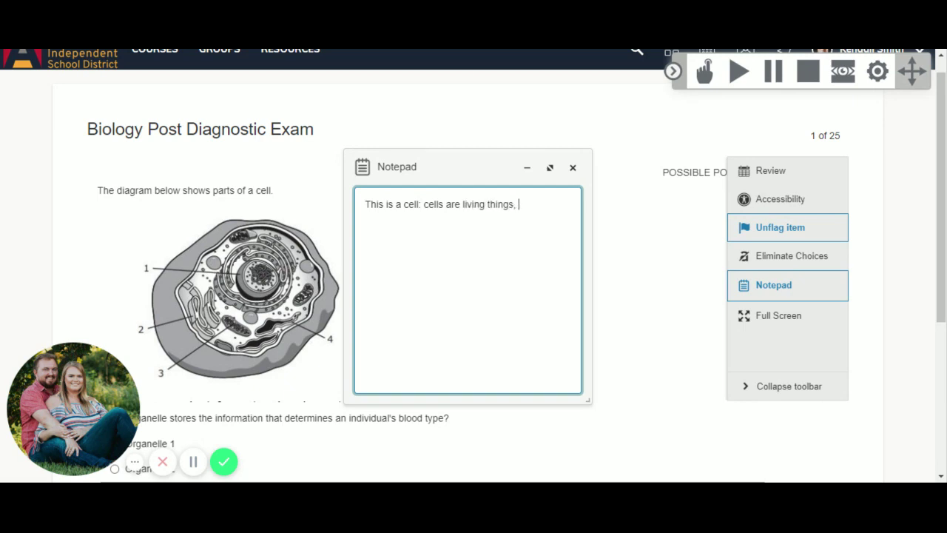
type("they are tiny")
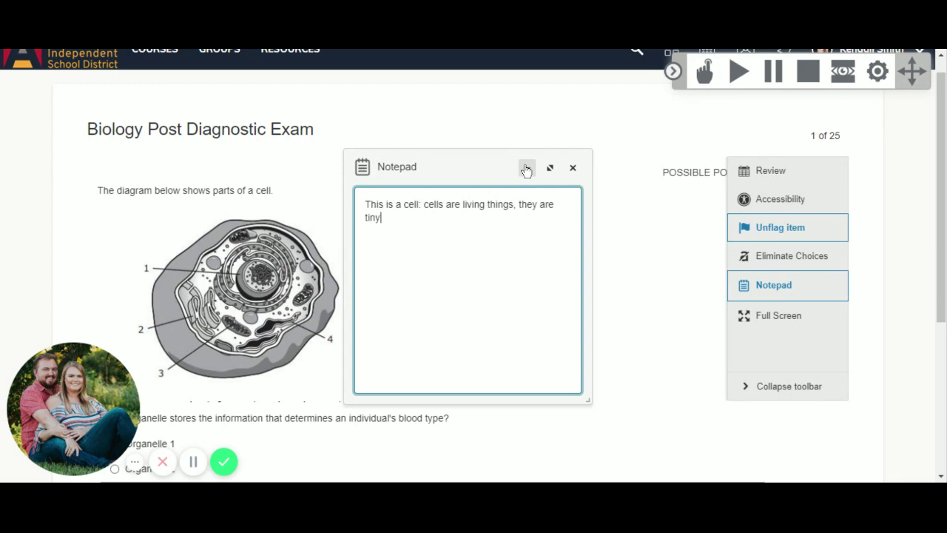
left_click(572, 167)
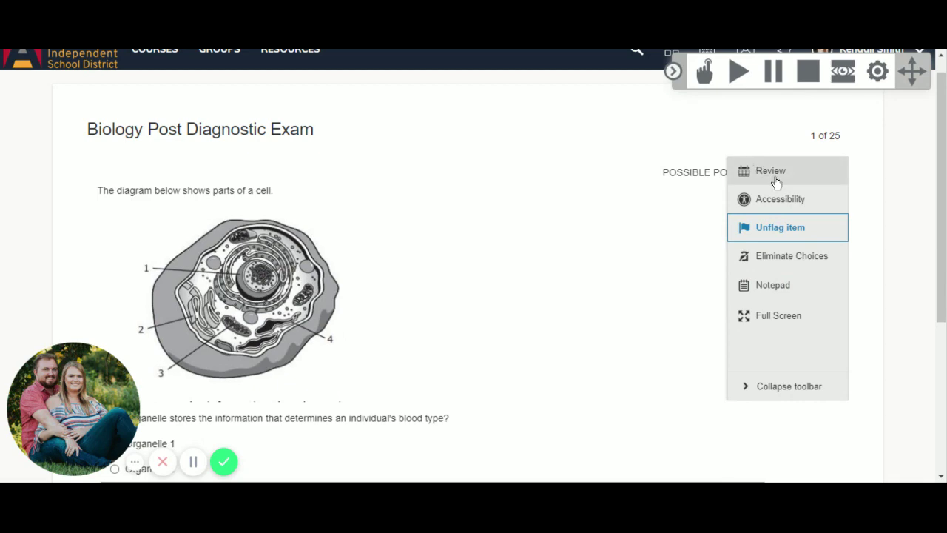
- Open the Review grid of questions 1–25 and check the tiles' flagged and attempted status
scroll(623, 268, "down", 4)
scroll(579, 276, "up", 3)
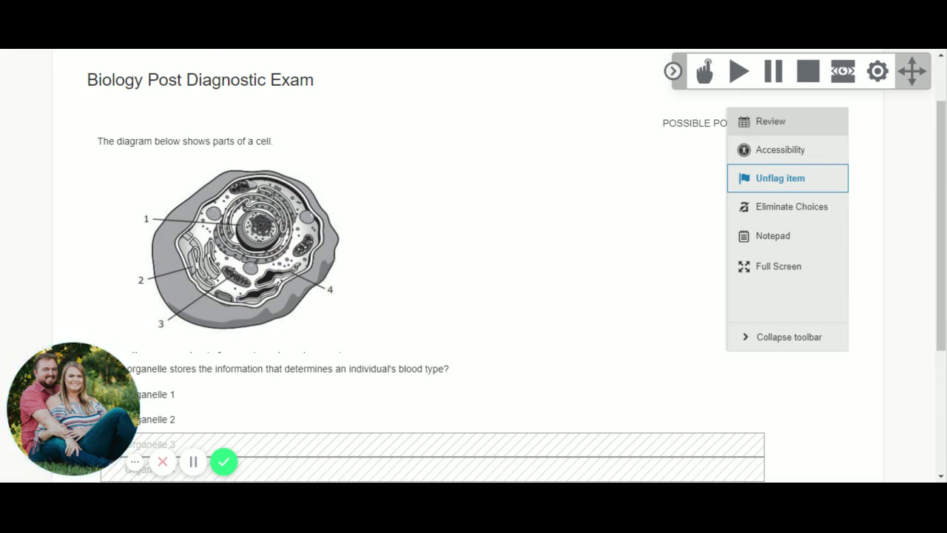
left_click(771, 122)
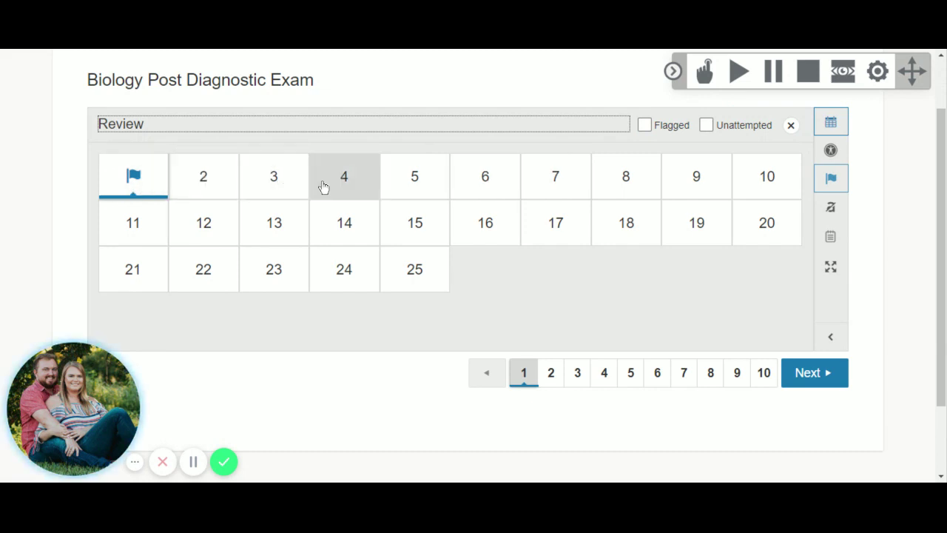
mouse_move(140, 181)
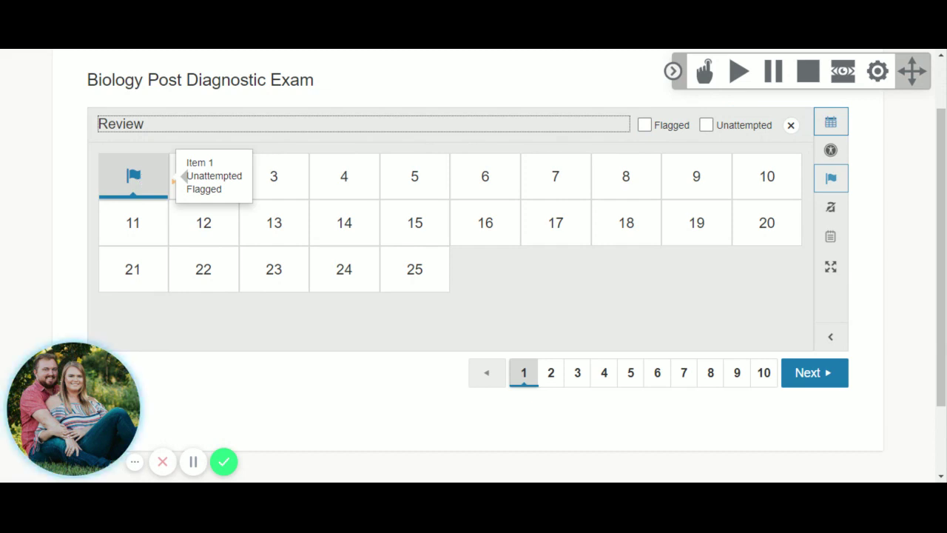
mouse_move(198, 181)
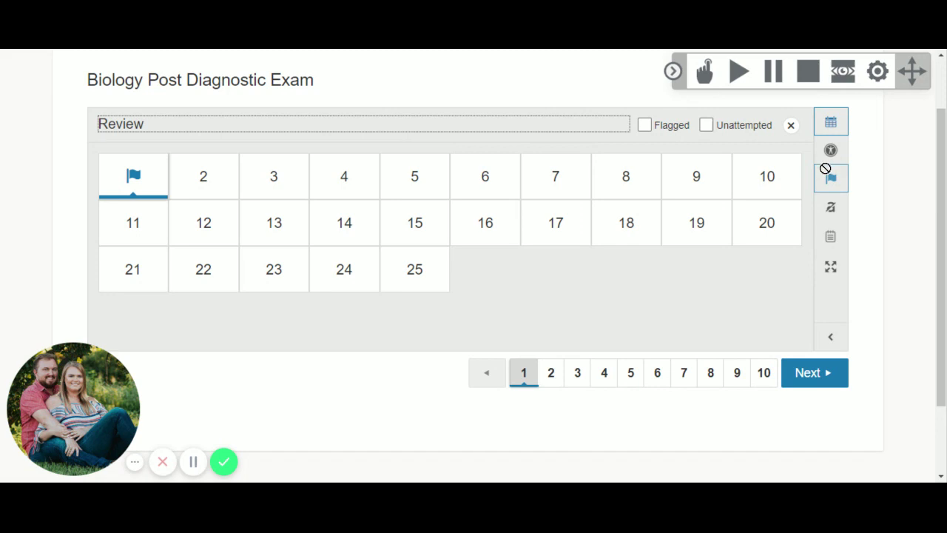
- Close the Review grid and scroll back to the top of question 1's cell diagram
left_click(832, 124)
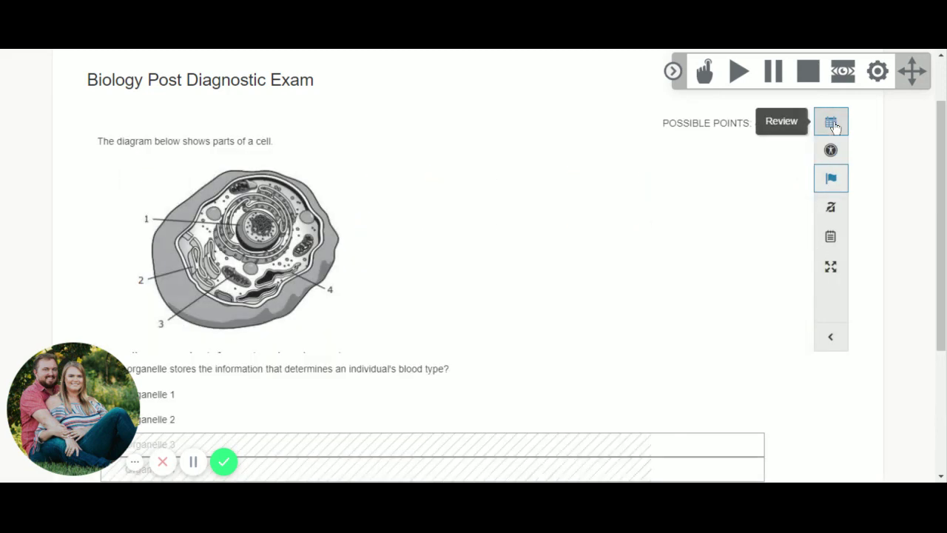
scroll(589, 268, "down", 1)
scroll(589, 268, "up", 1)
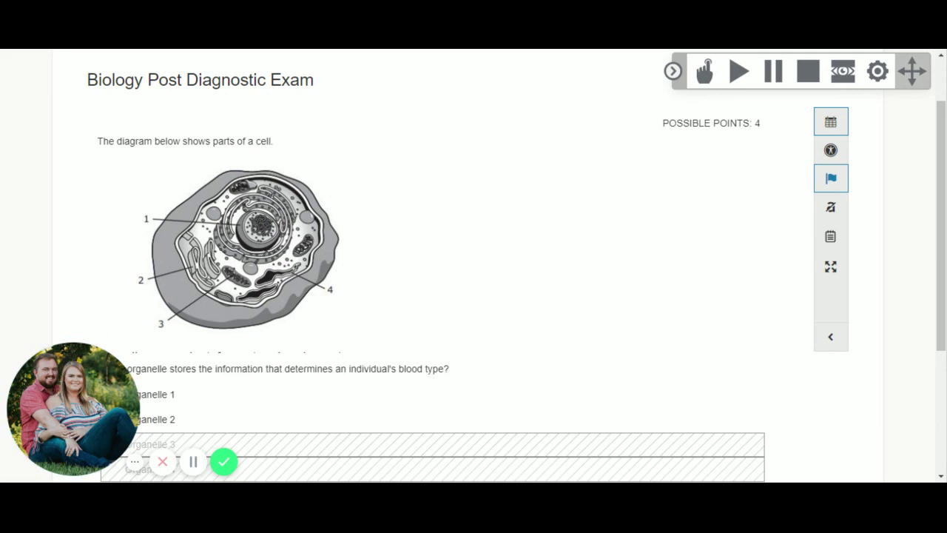
scroll(591, 292, "up", 1)
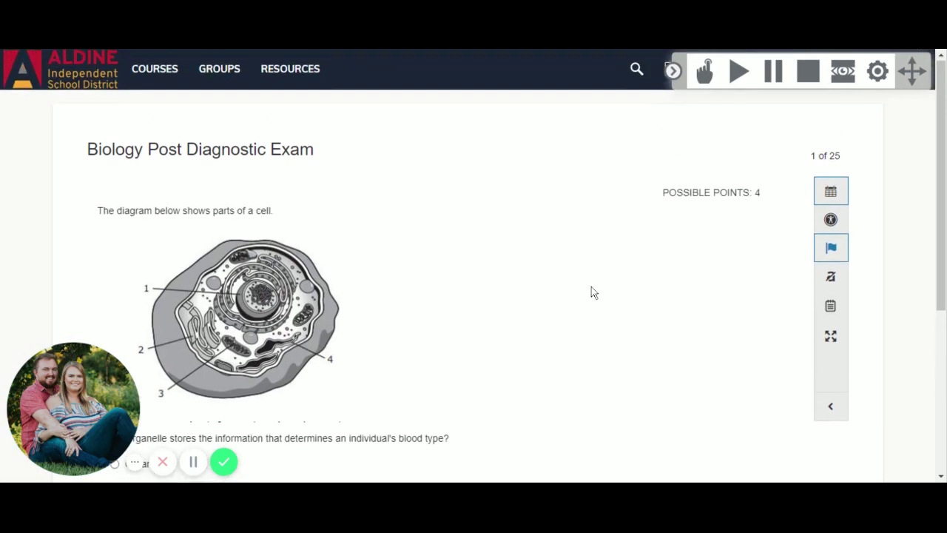